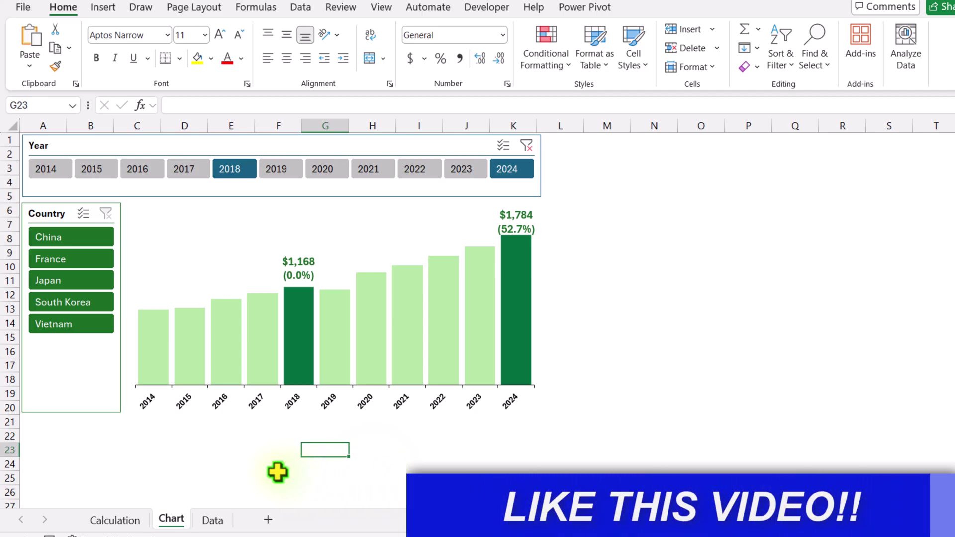
On the finished dashboard, clear both slicer filters, then highlight 2018 and 2024 in the chart
click(206, 522)
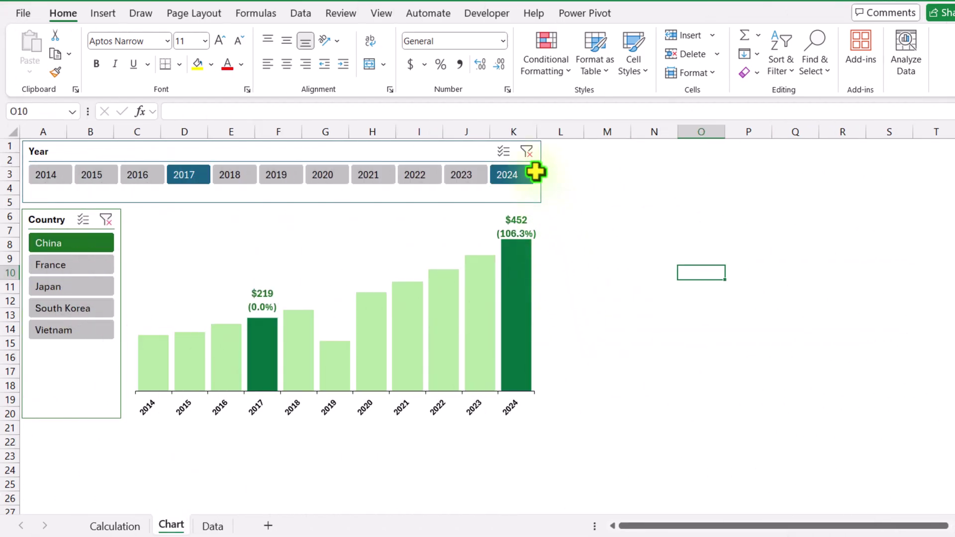
click(527, 152)
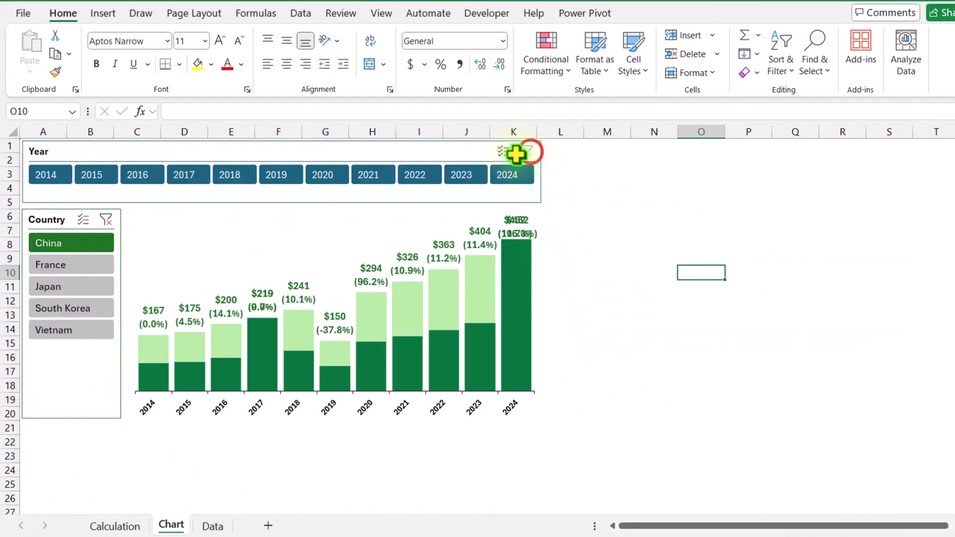
click(109, 224)
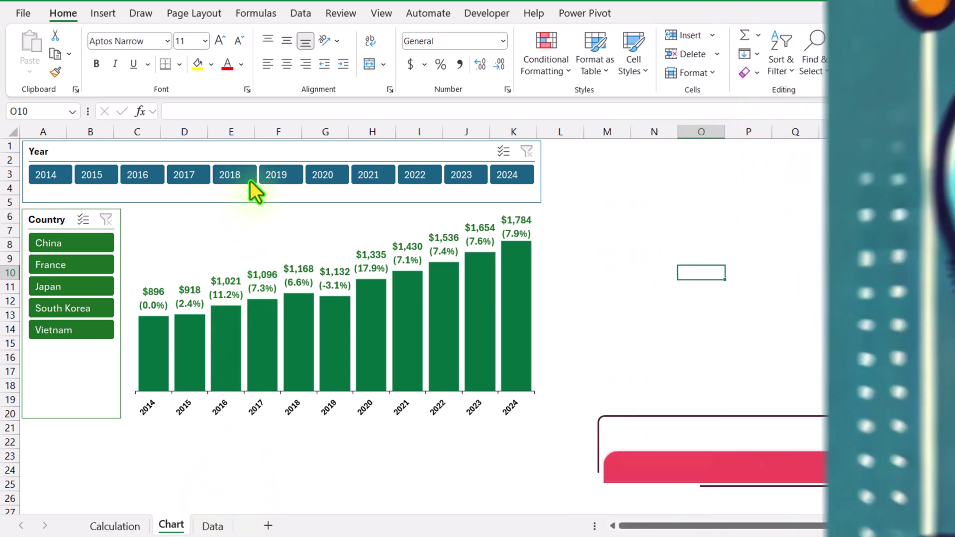
click(250, 178)
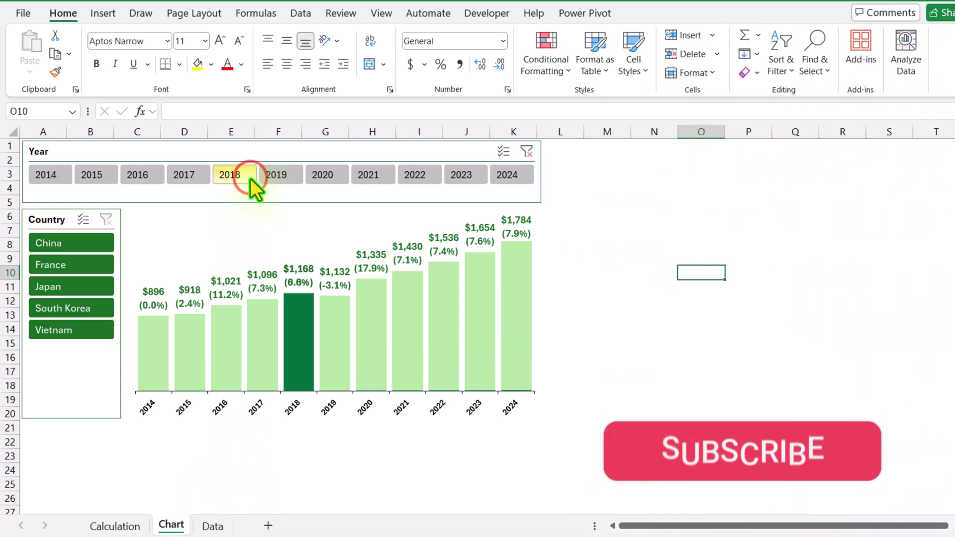
ctrl+click(503, 174)
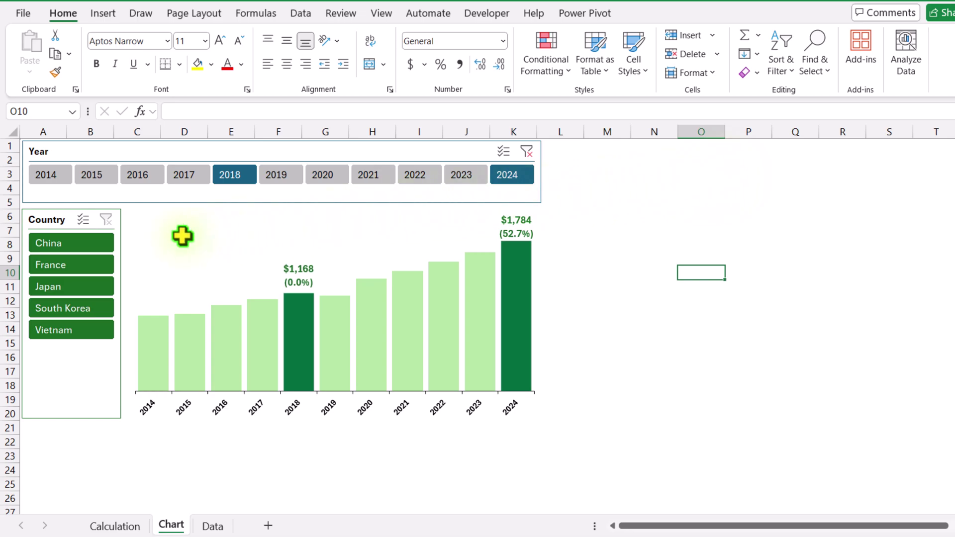
Filter the dashboard chart to China, France and Japan with the Country slicer
click(96, 246)
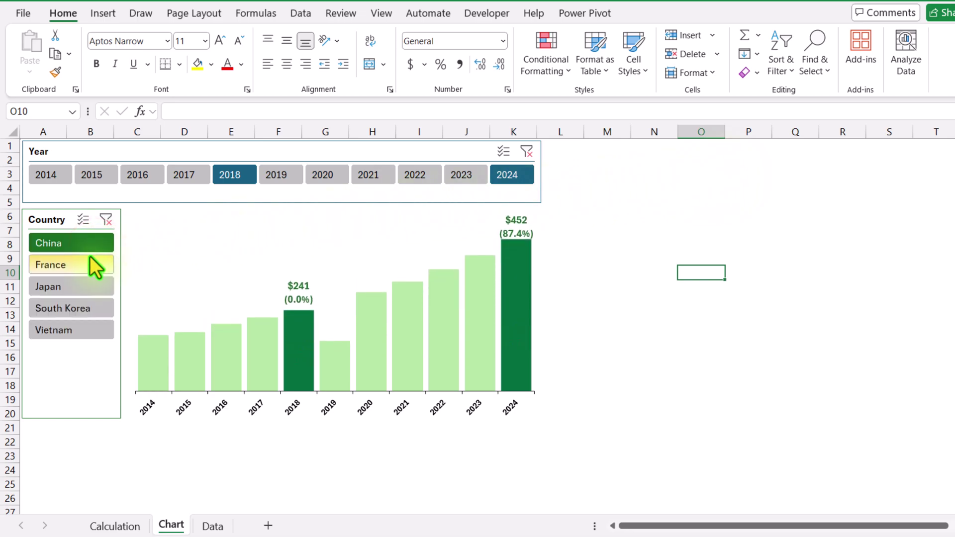
click(82, 264)
click(78, 285)
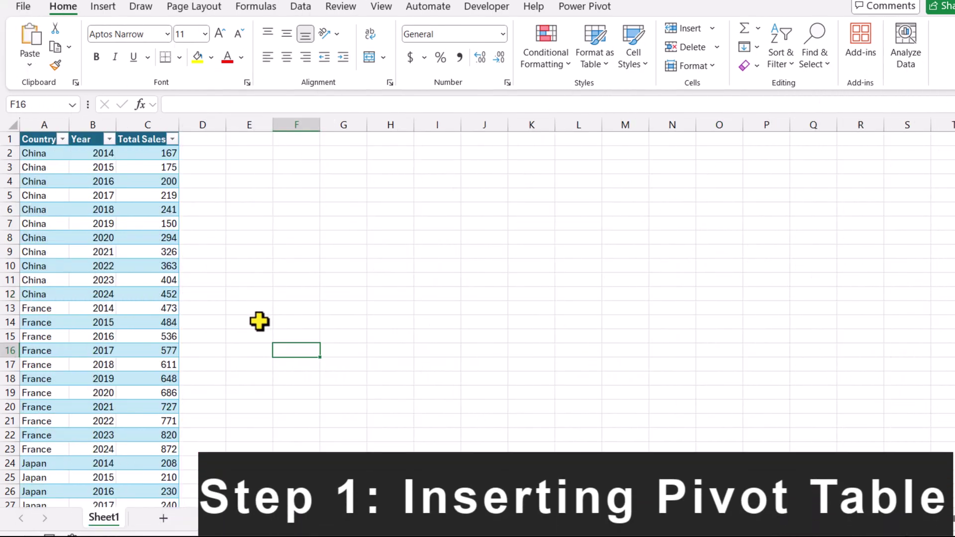
Insert a PivotTable on a new worksheet from the sales data table
click(112, 232)
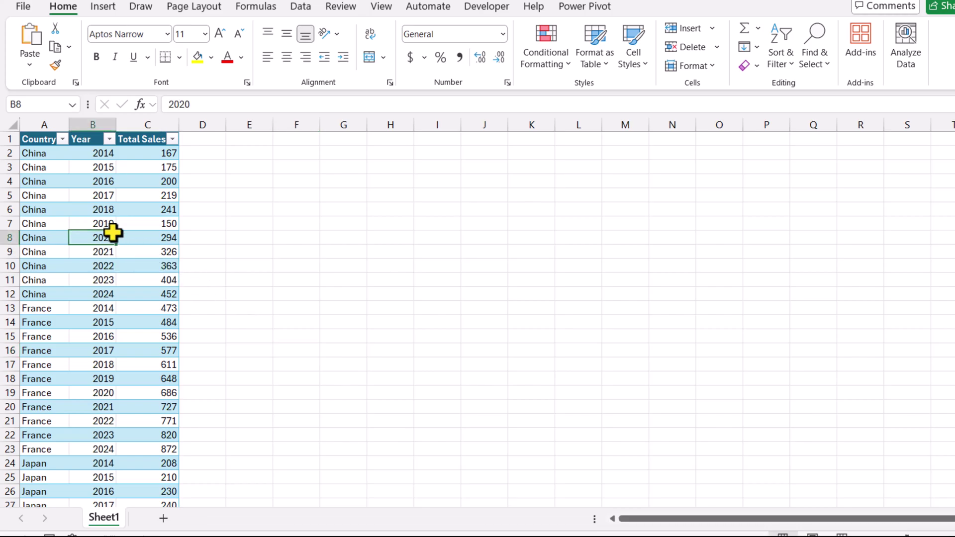
click(103, 6)
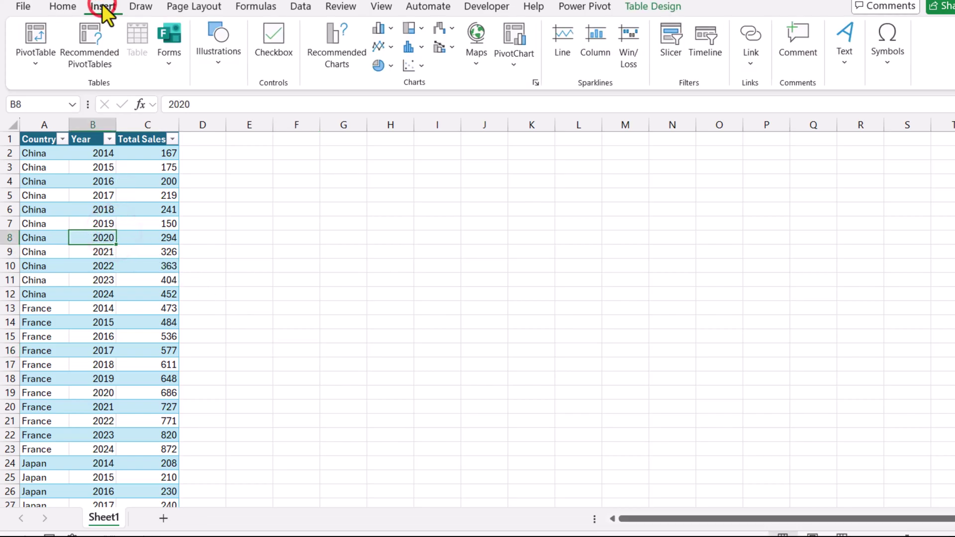
click(43, 63)
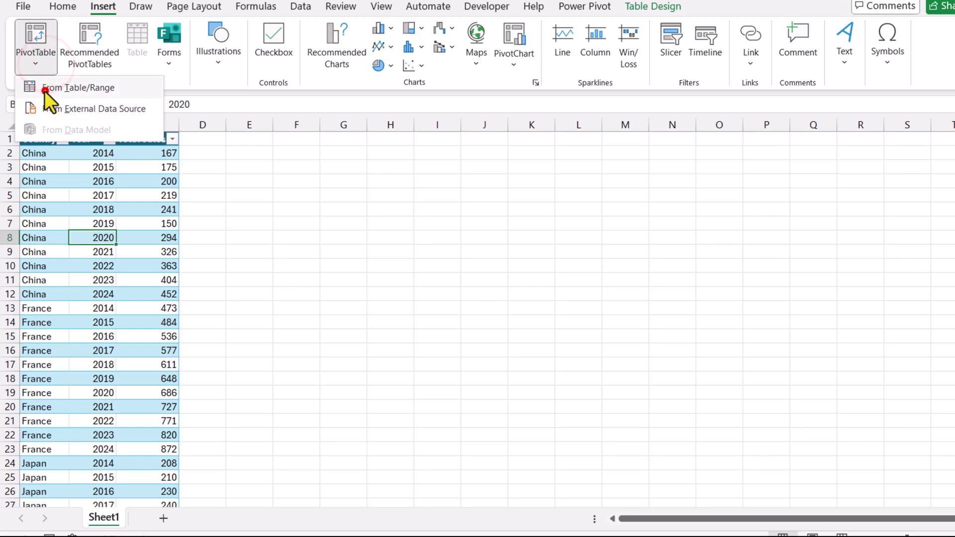
click(47, 88)
click(686, 456)
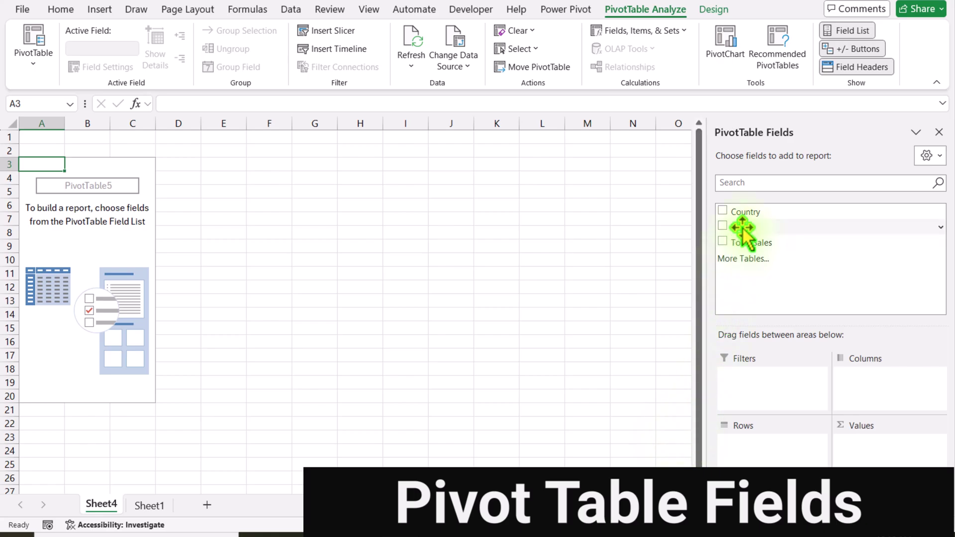
Put Year in Rows and add Total Sales twice to Values
drag(740, 227, 782, 450)
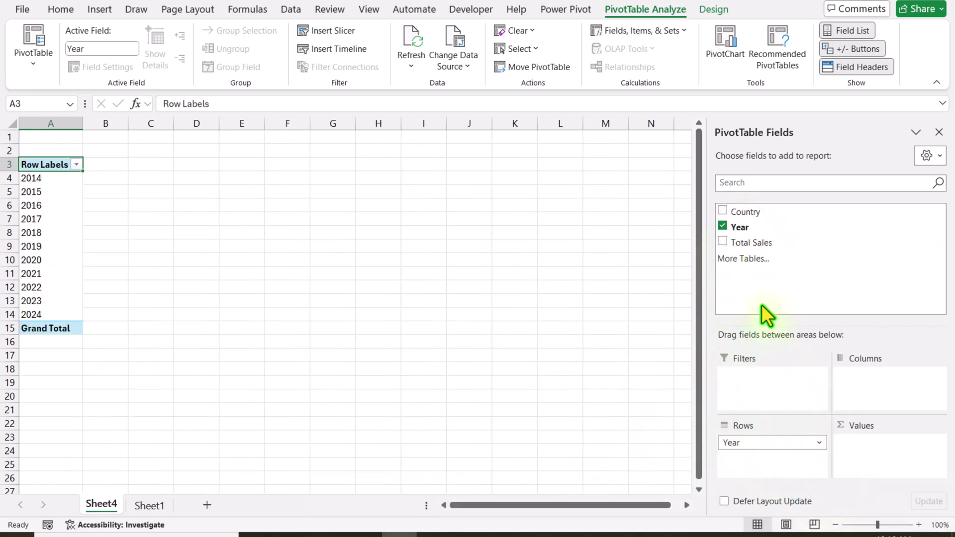
drag(753, 243, 891, 462)
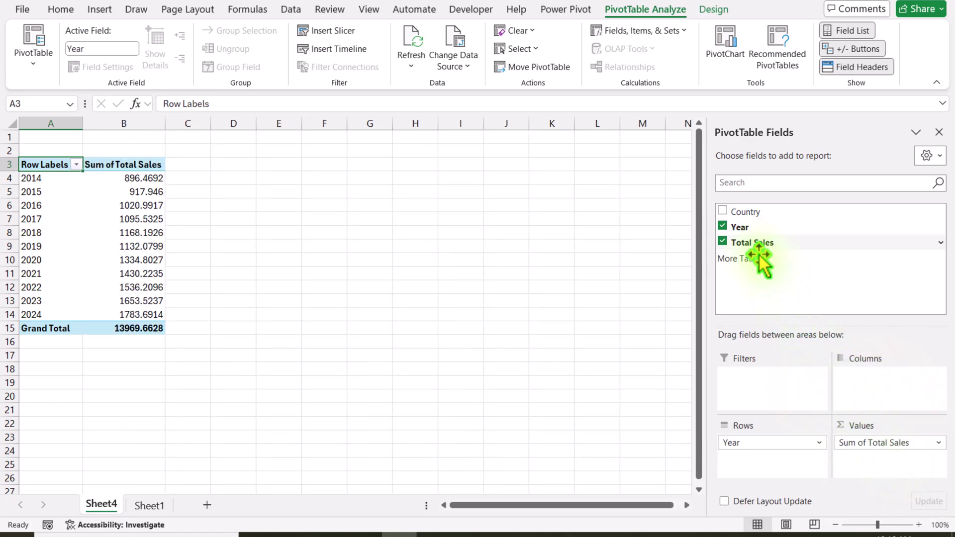
drag(750, 241, 875, 479)
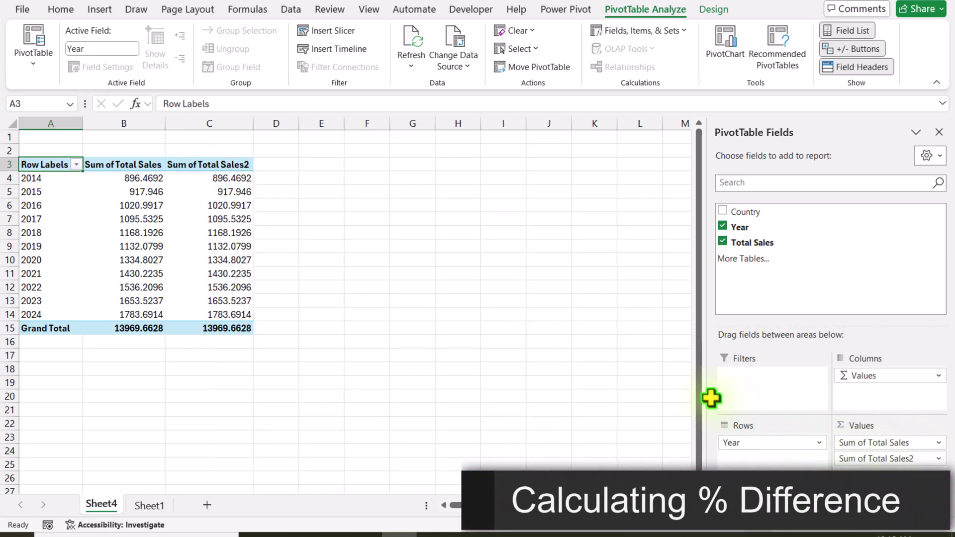
Show Sum of Total Sales2 as % Difference From the (previous) year
click(243, 204)
right_click(241, 204)
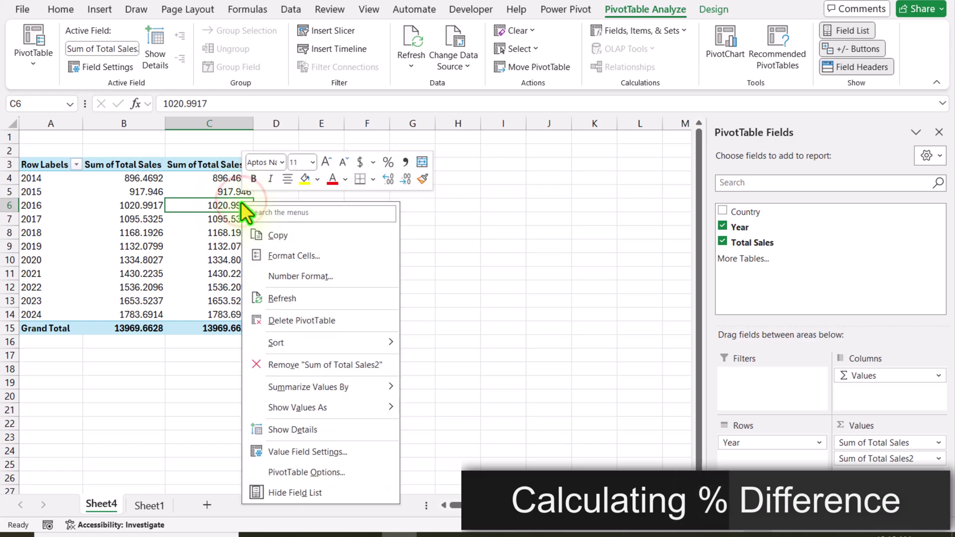
mouse_move(298, 407)
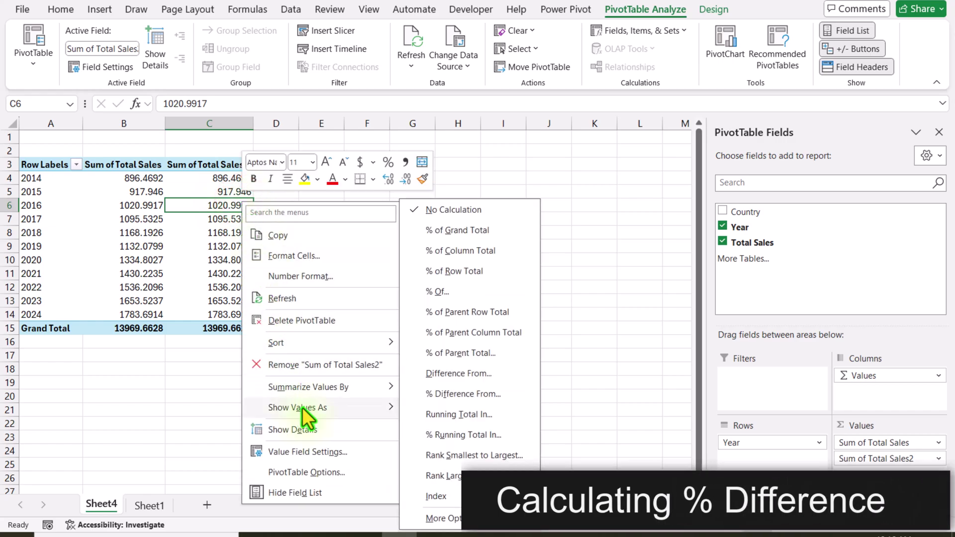
click(438, 398)
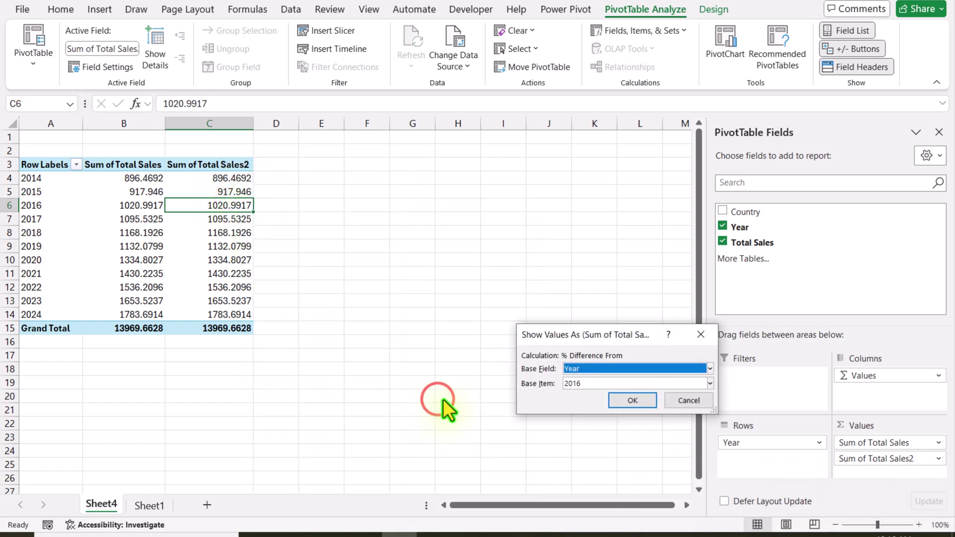
click(580, 383)
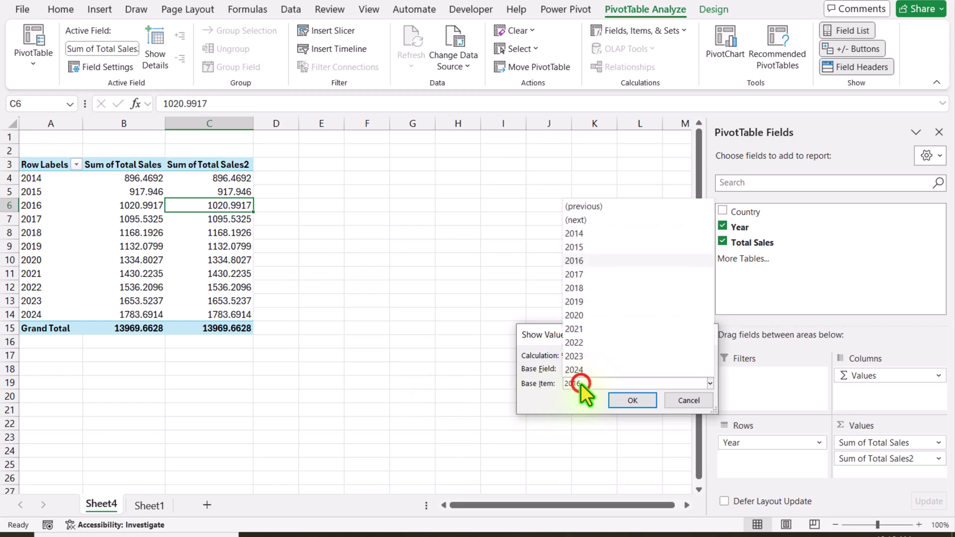
click(589, 210)
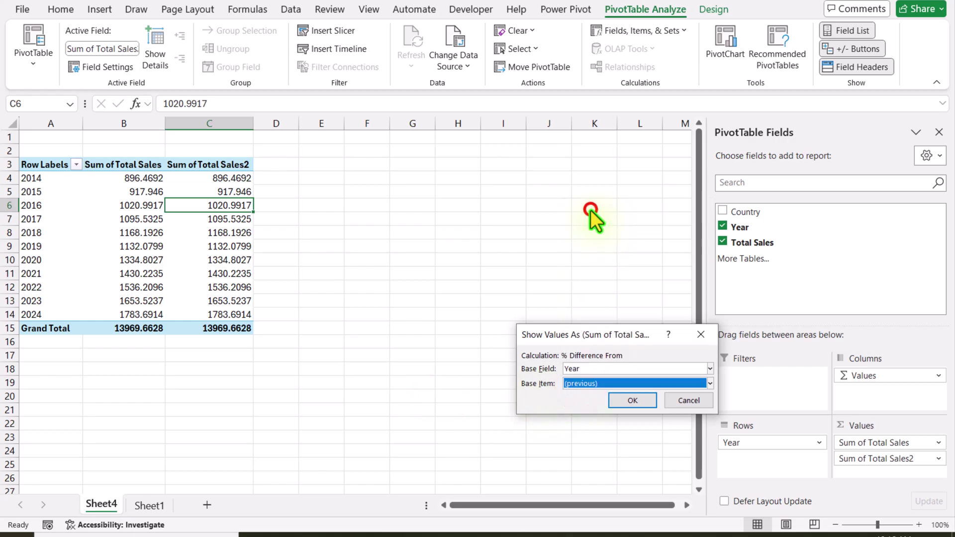
click(635, 400)
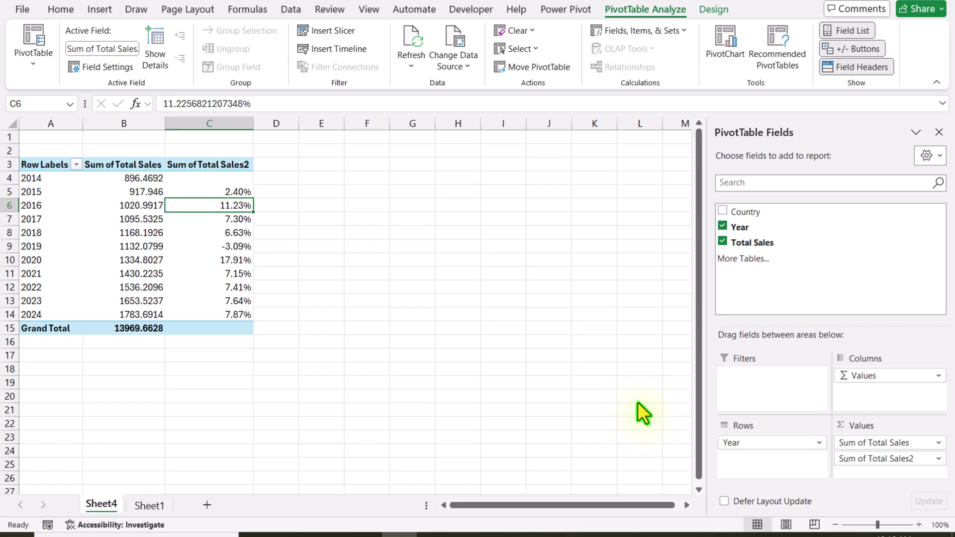
Sort the years smallest to largest and turn Grand Totals off for rows and columns
click(76, 164)
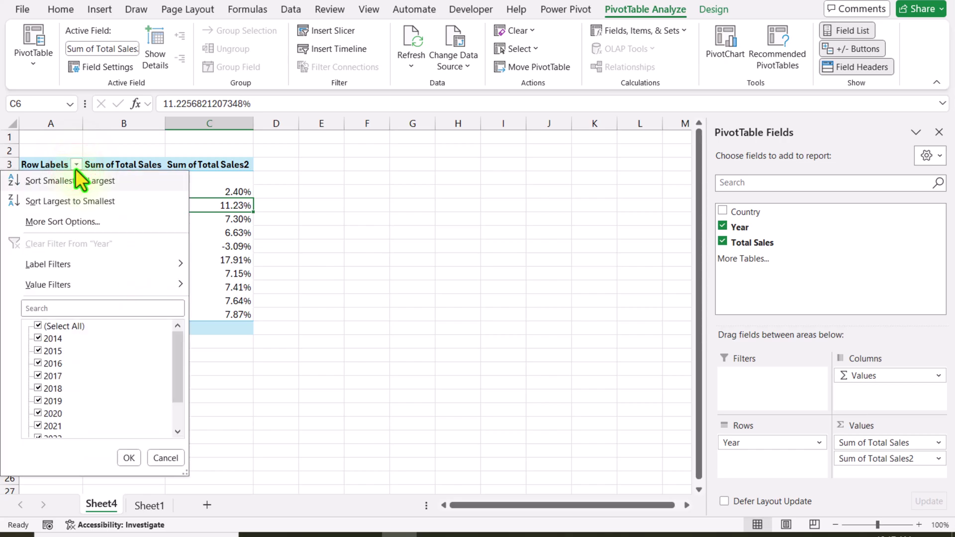
click(39, 181)
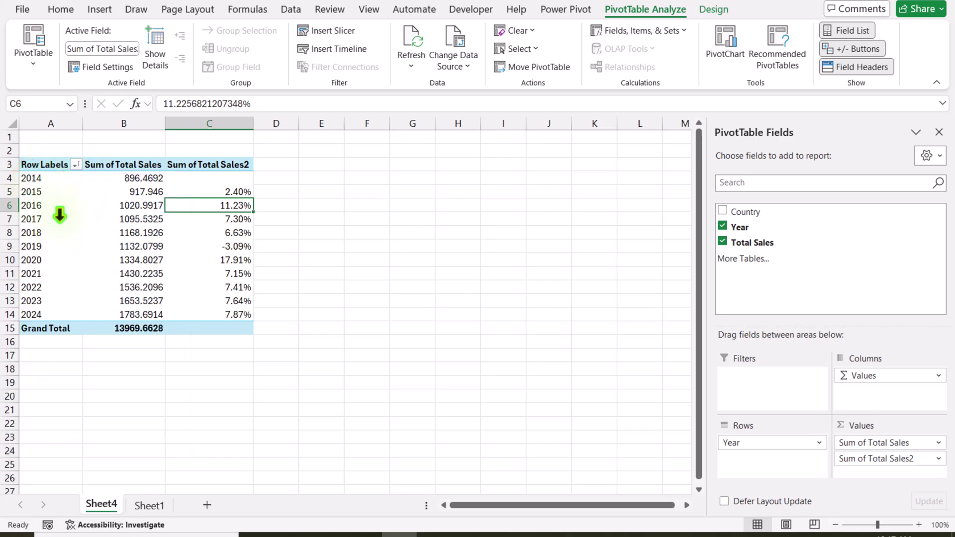
click(712, 9)
click(65, 70)
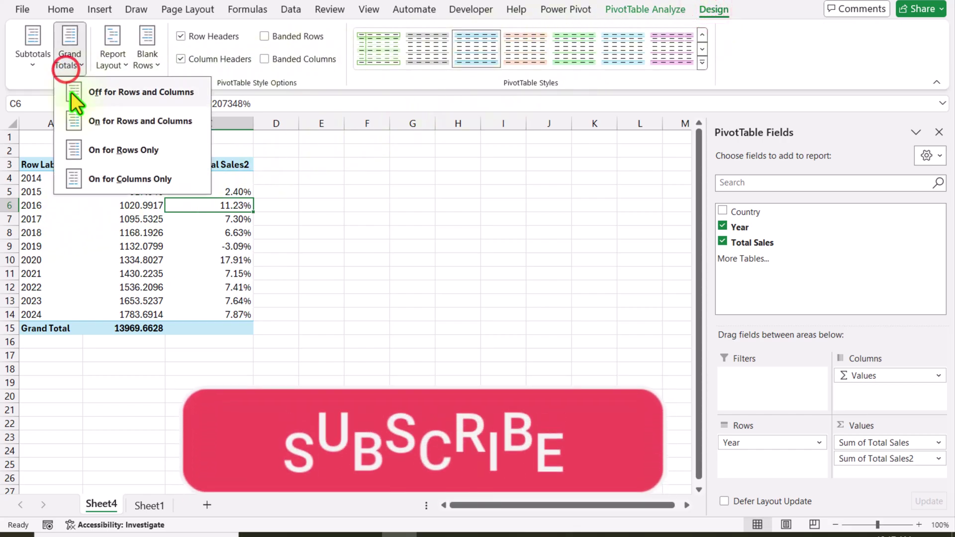
click(71, 91)
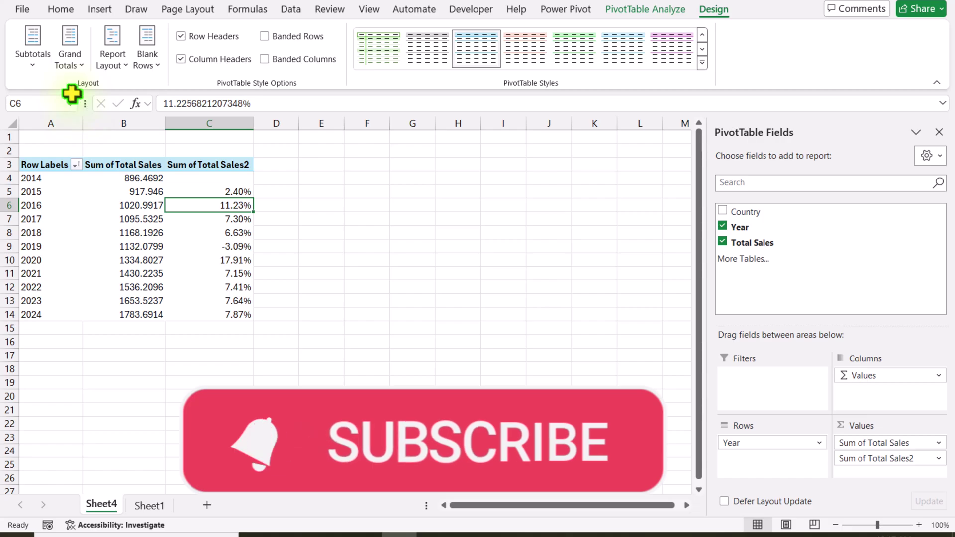
Rename the pivot headers to Year, Sales and % Difference, then select A3:C14
click(52, 164)
text(Year)
key(Tab)
text(Sales)
key(Tab)
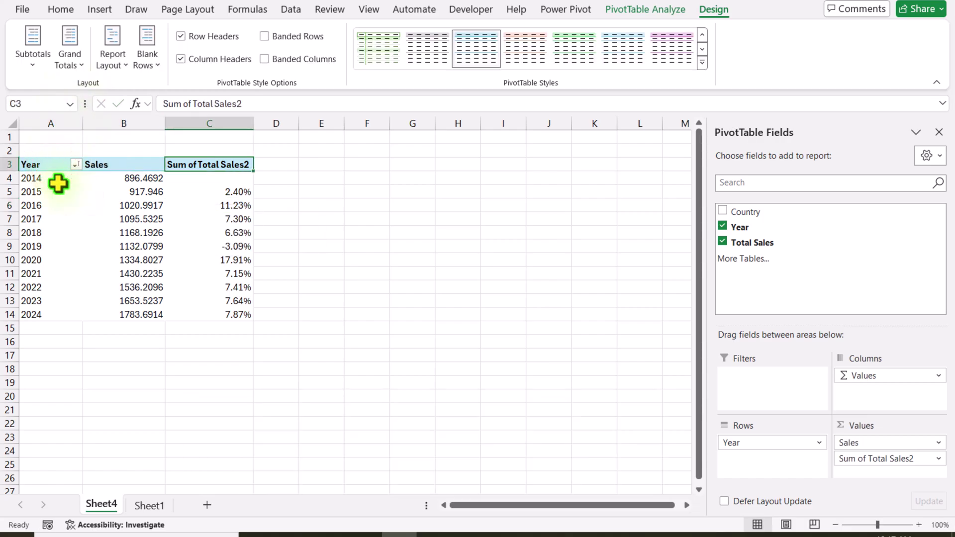
text(% Difference)
click(58, 184)
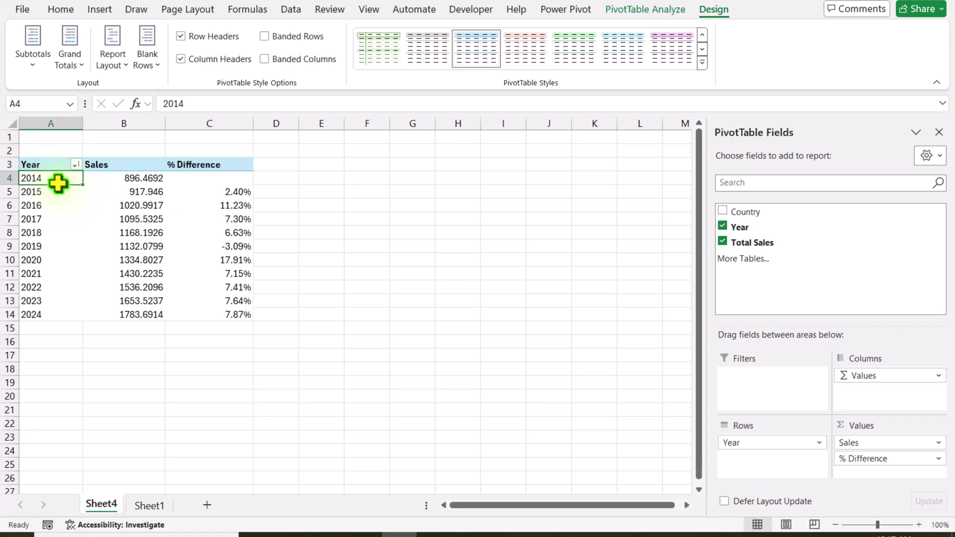
drag(38, 165, 195, 312)
Paste a duplicate of the PivotTable at A16
key(ctrl+c)
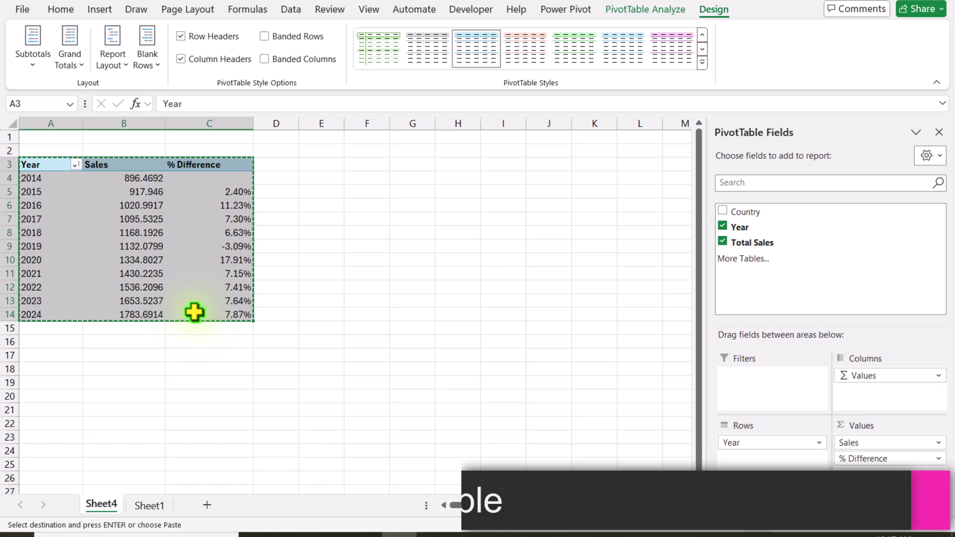
click(53, 342)
key(ctrl+v)
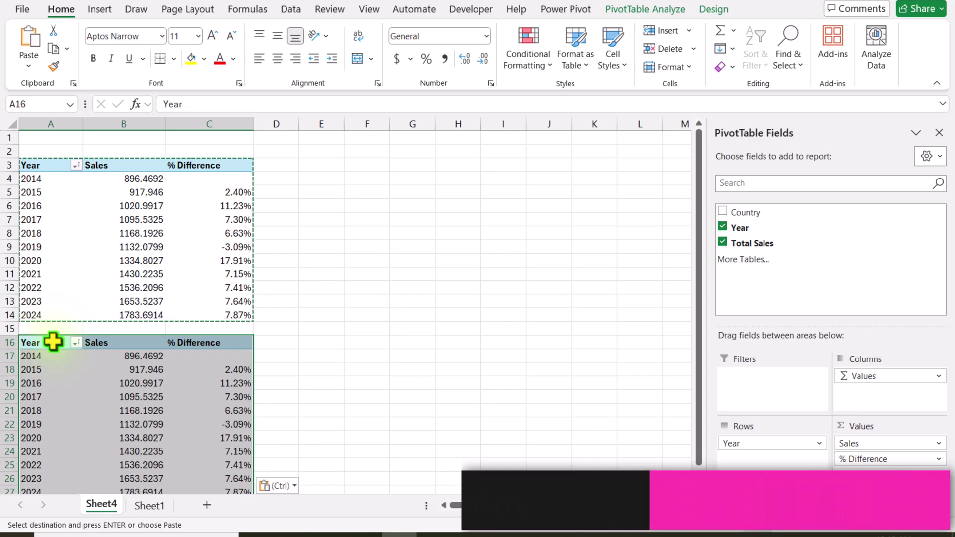
Insert Country and Year slicers for the lower PivotTable
click(47, 385)
click(638, 15)
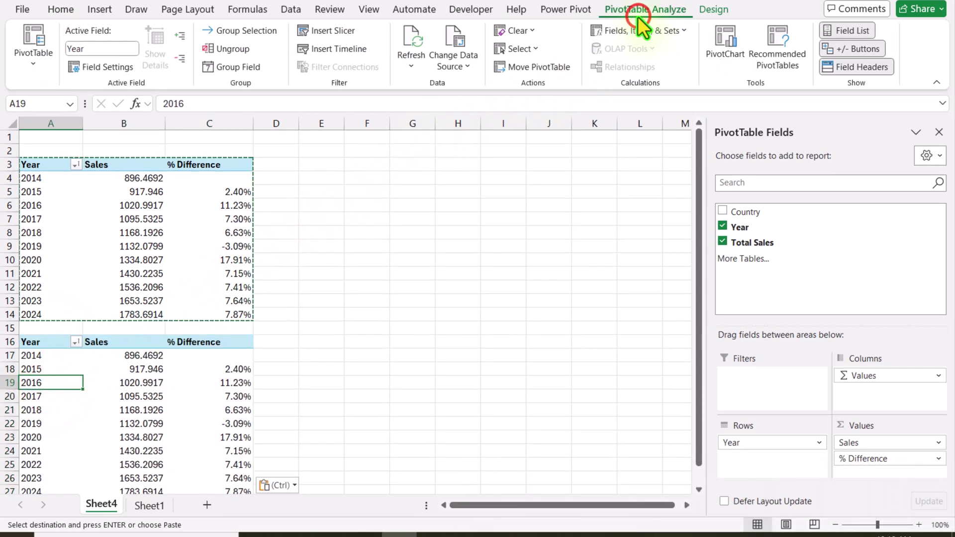
click(328, 30)
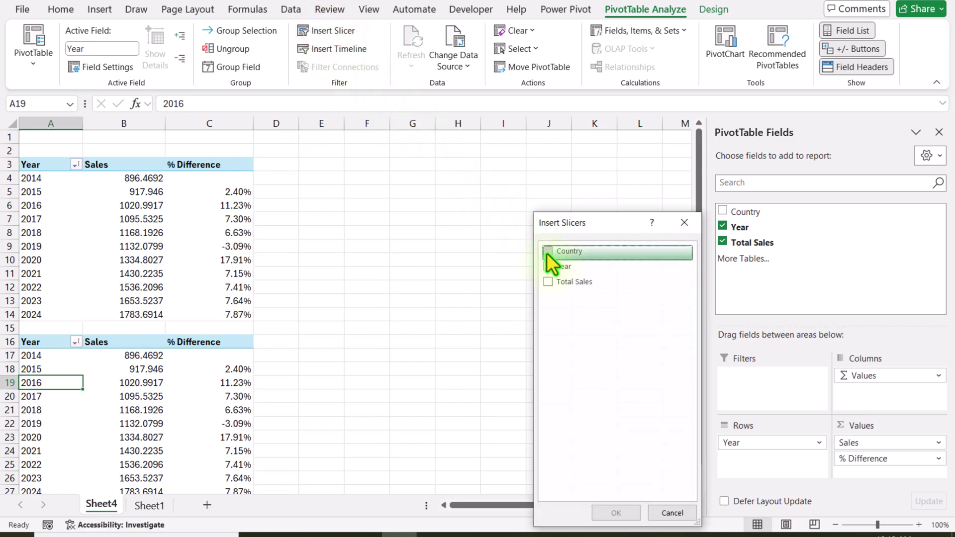
click(548, 252)
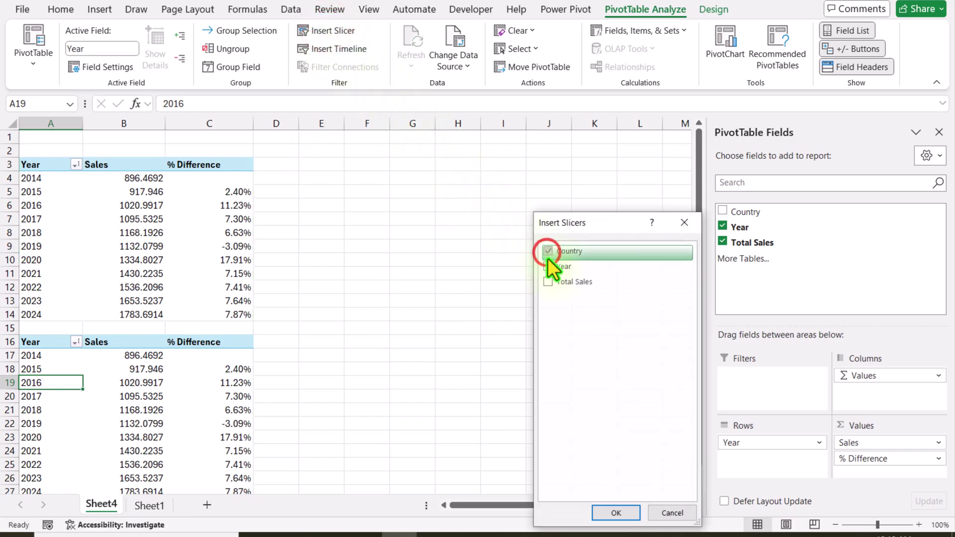
click(548, 266)
click(615, 513)
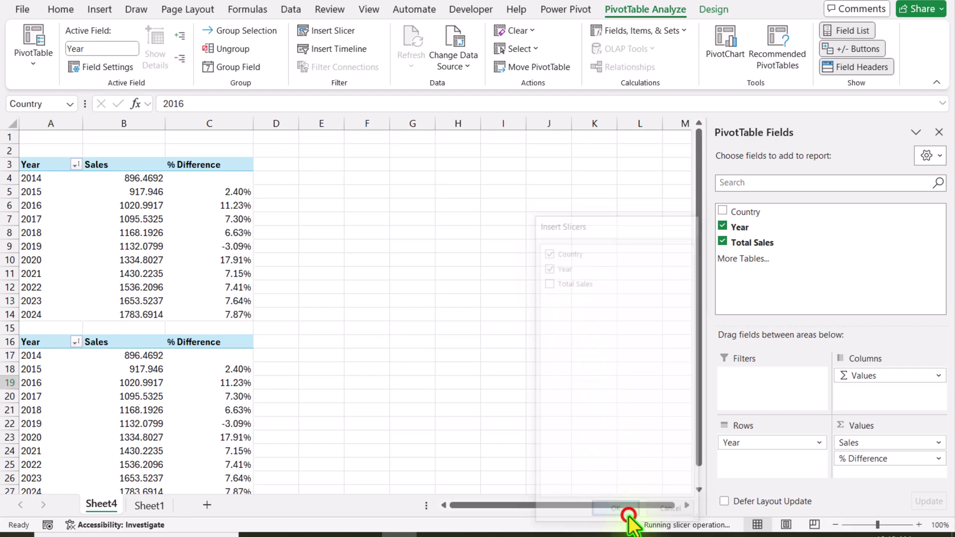
Place the Year slicer below the Country slicer and filter the lower pivot to China, France and Japan
drag(278, 250, 246, 358)
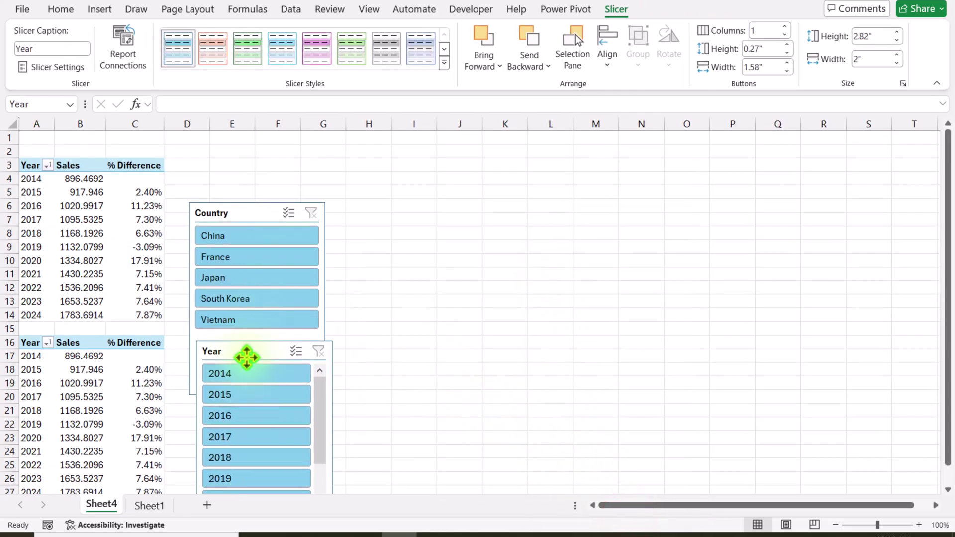
click(213, 235)
click(213, 258)
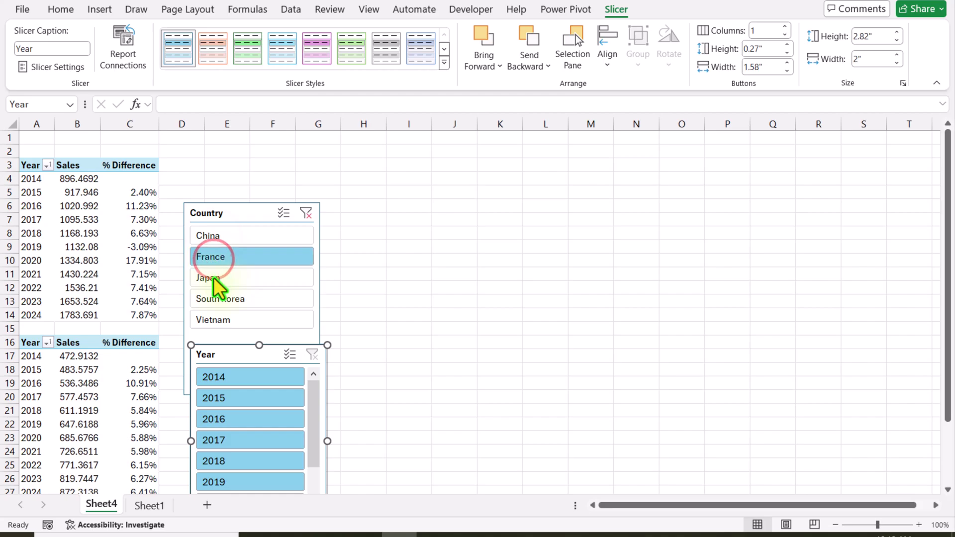
click(214, 277)
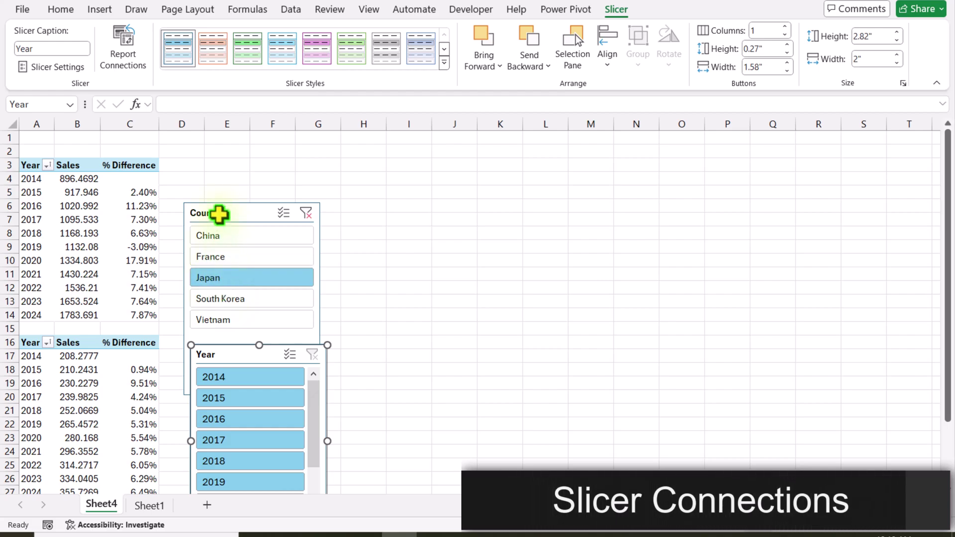
Connect the Country slicer to PivotTable1 through Report Connections
click(219, 214)
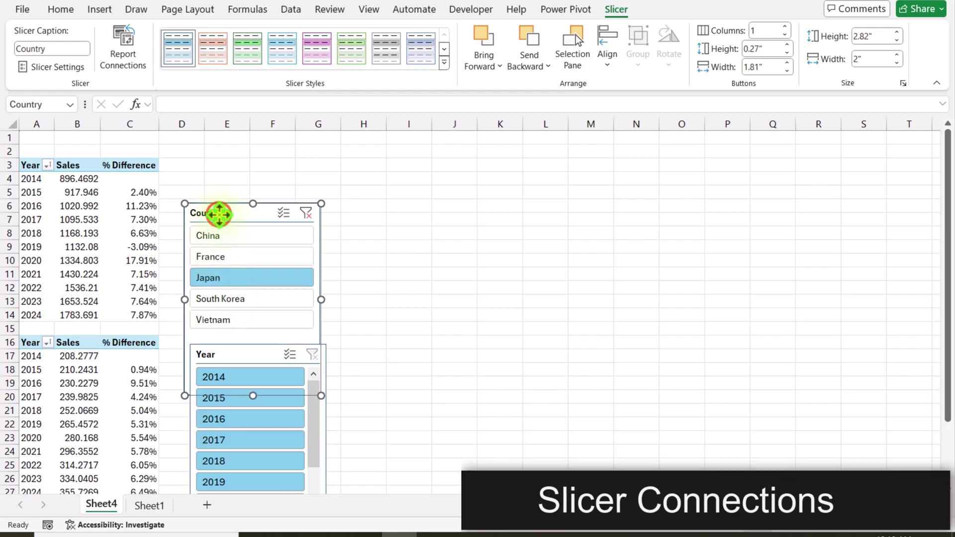
click(122, 54)
click(121, 64)
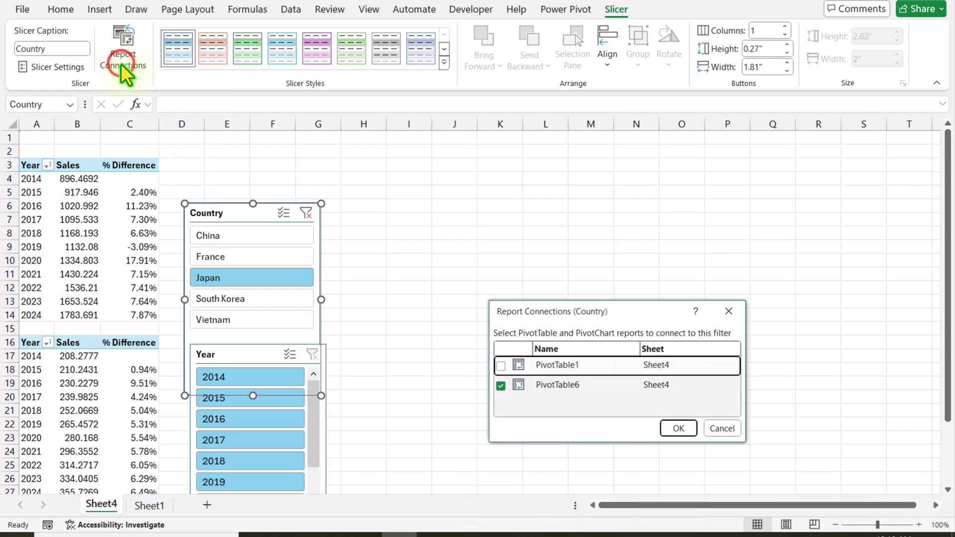
click(501, 366)
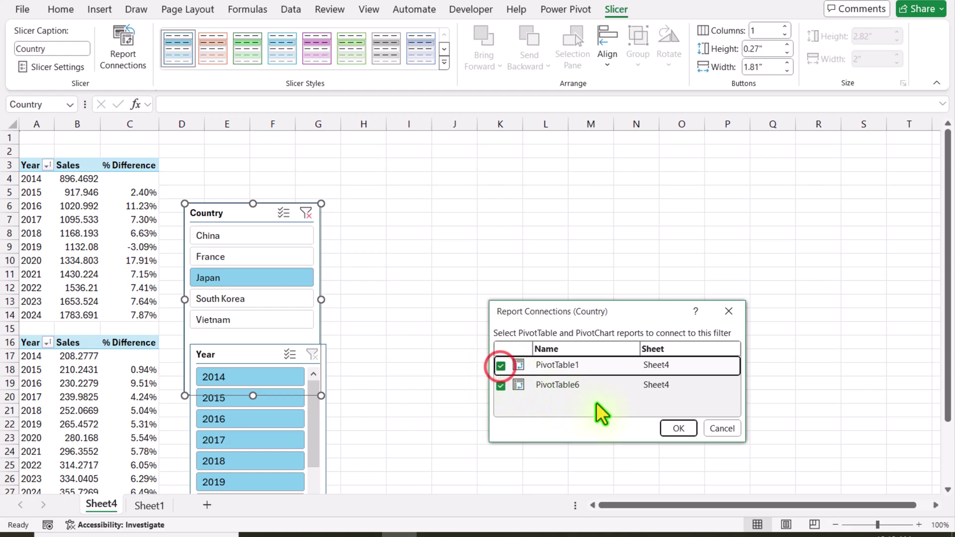
click(682, 434)
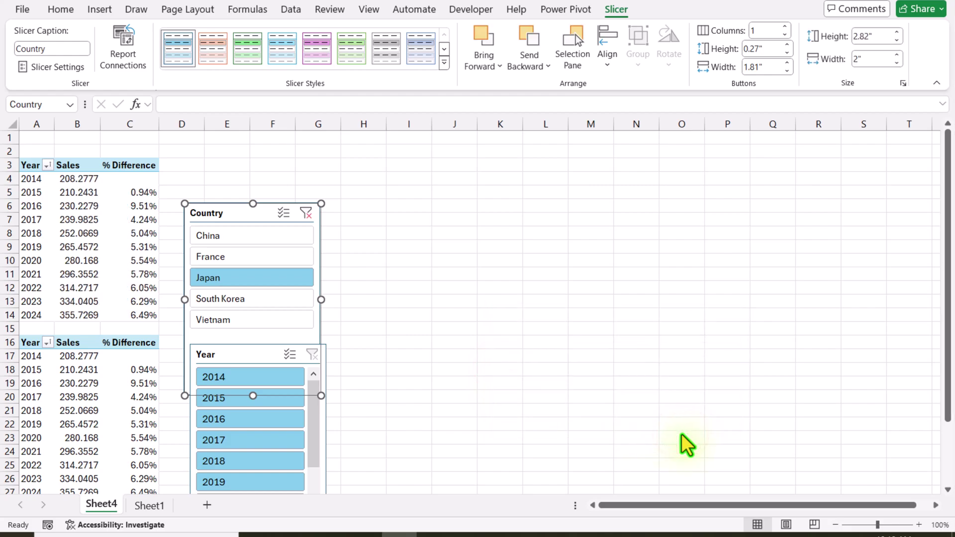
Test the Year slicer with 2016, 2017 and 2018, then clear its filter
click(290, 419)
click(279, 439)
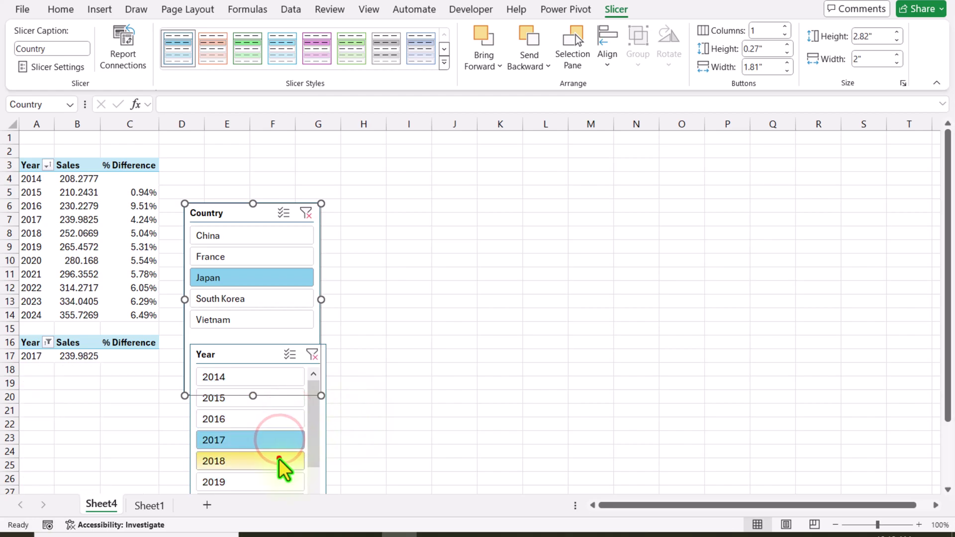
click(279, 459)
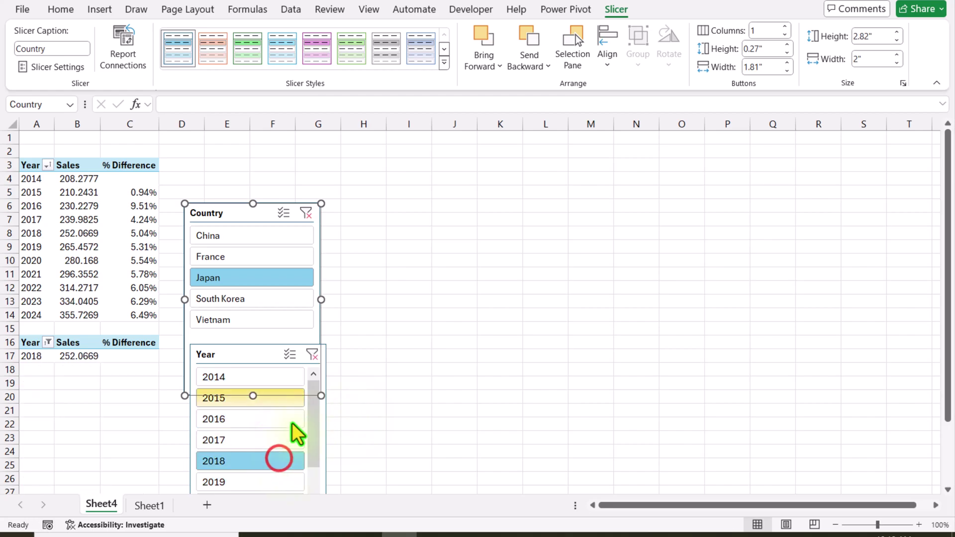
click(312, 354)
click(360, 341)
click(409, 317)
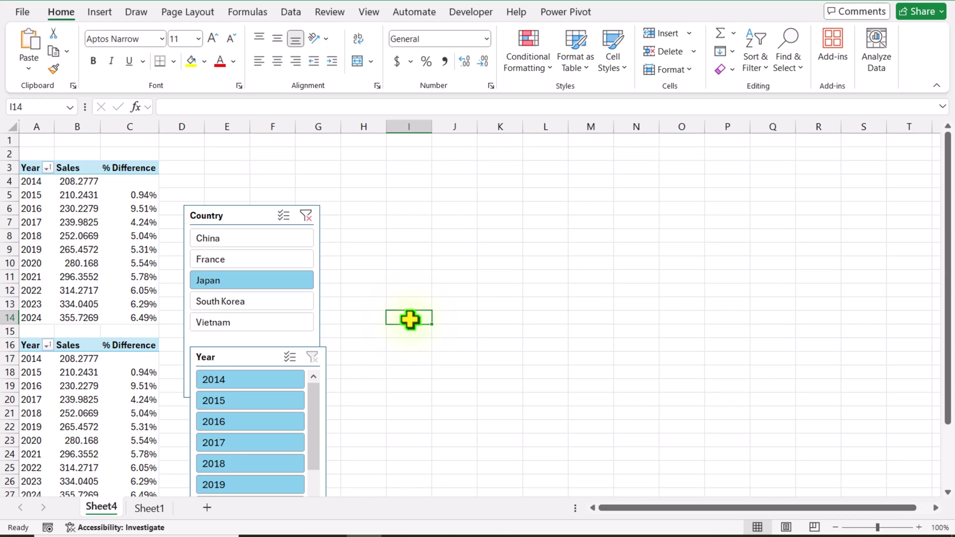
Clear the Country slicer and enter =A3:B14 in I2 to spill Year and Sales
click(307, 217)
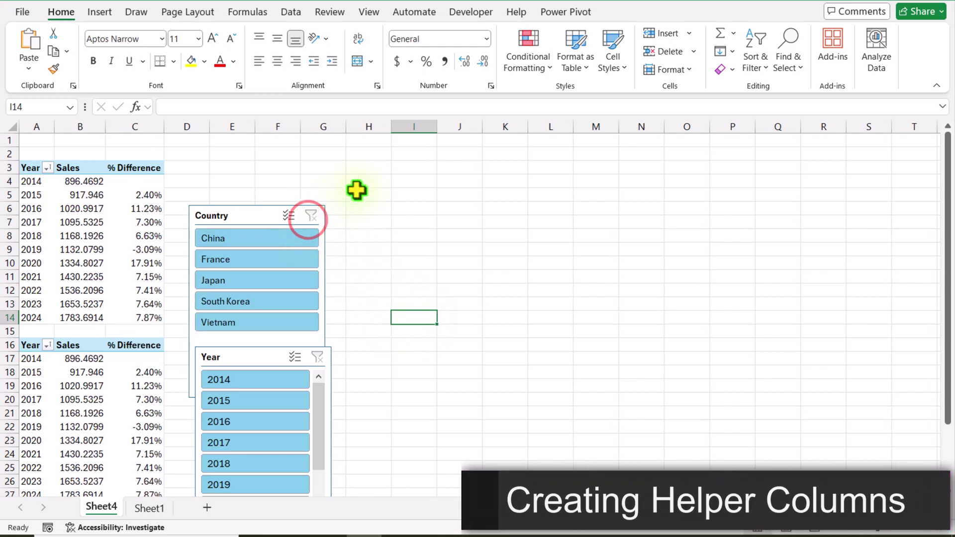
click(414, 154)
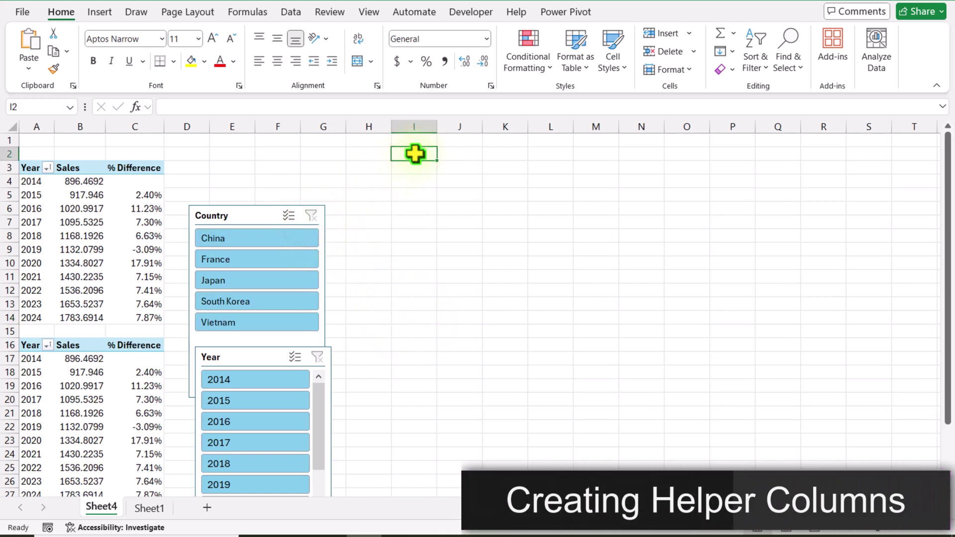
text(=)
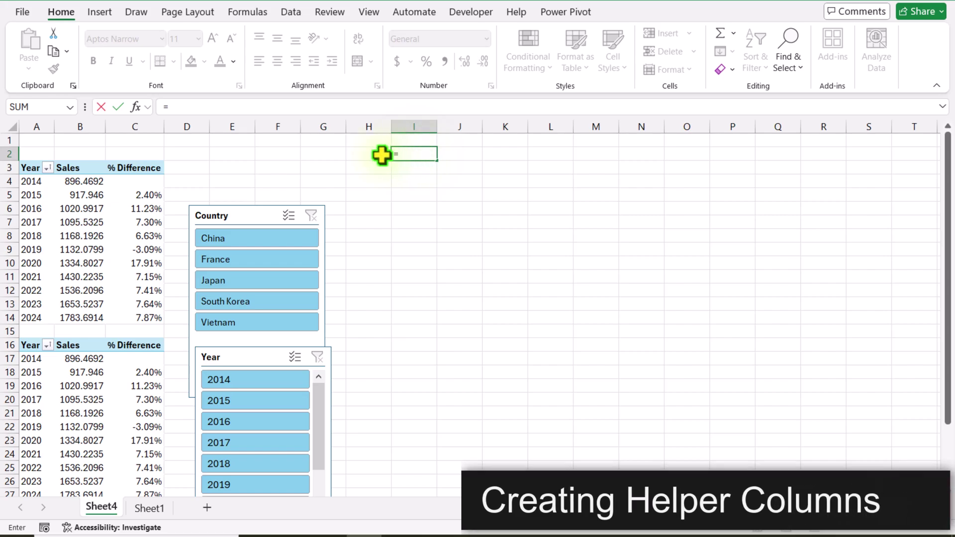
drag(30, 169, 87, 312)
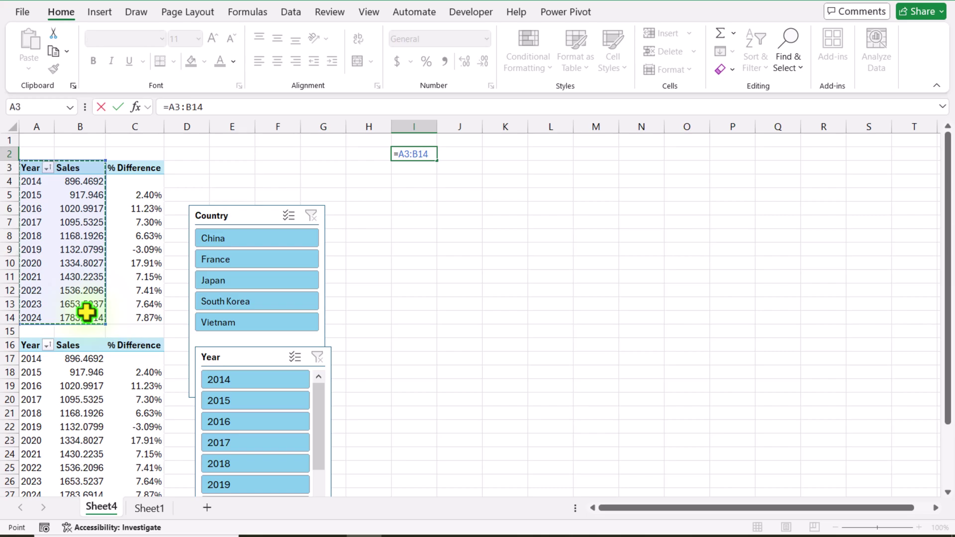
key(Return)
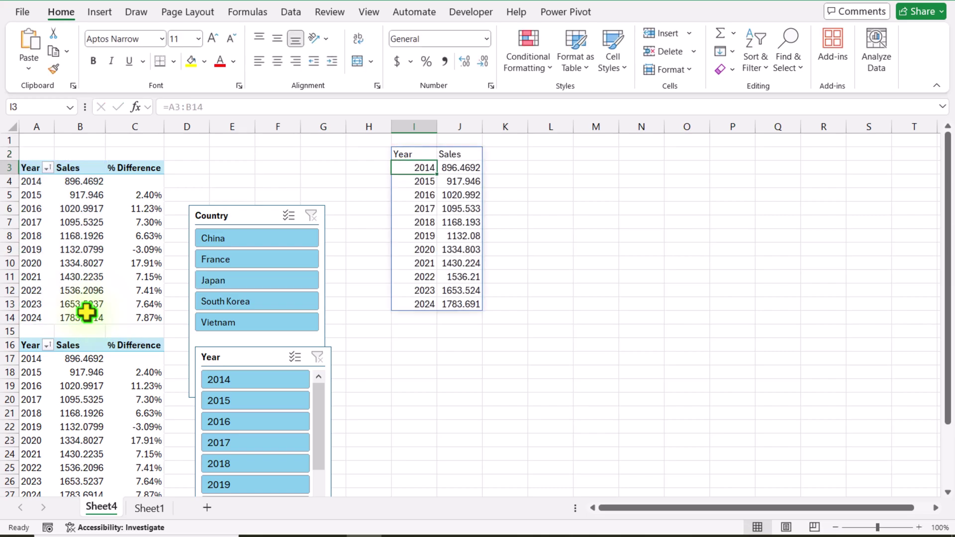
Add the header 'Dynamic Sale' in K2
click(500, 157)
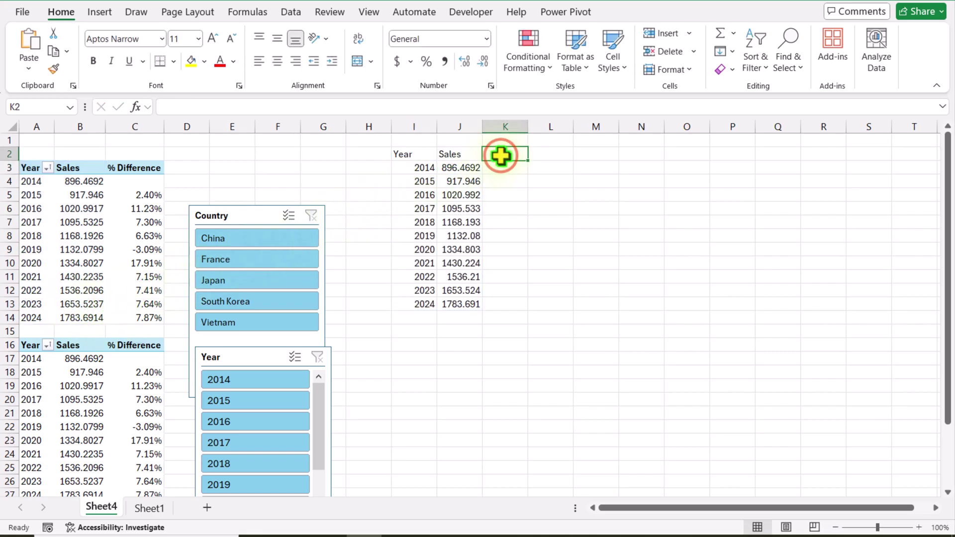
text(D)
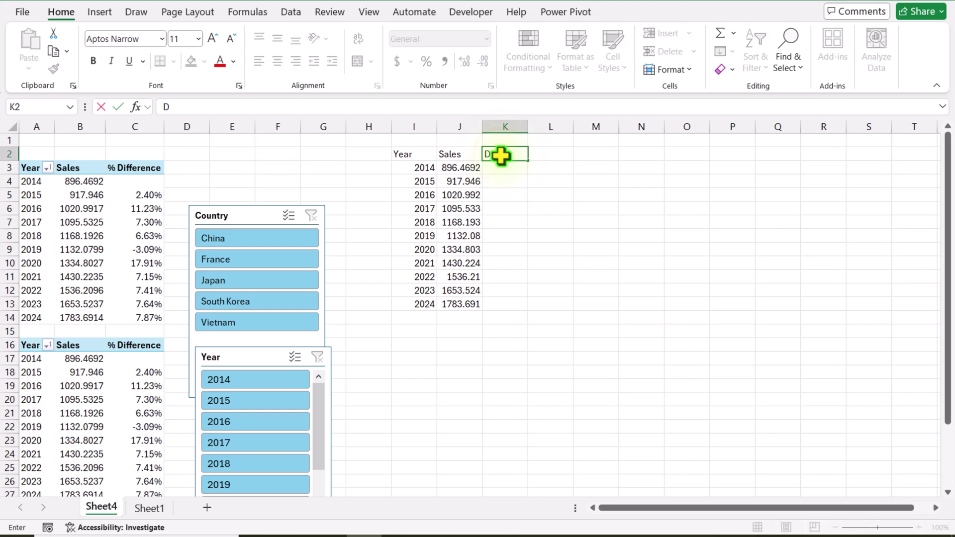
text(ynamic Sale)
key(Return)
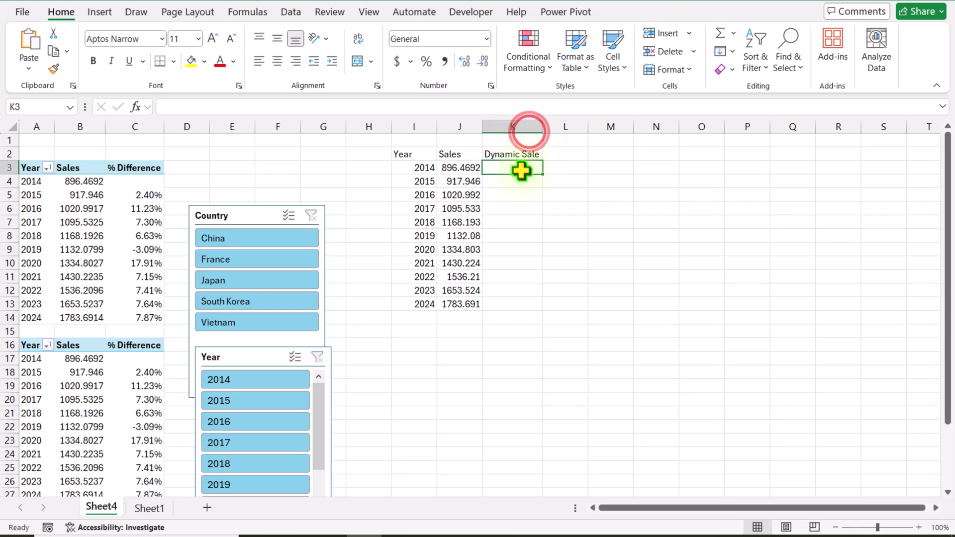
Enter =XLOOKUP(I3,$A$17:$A$27,$B$17:$B$27,"") in K3
text(=)
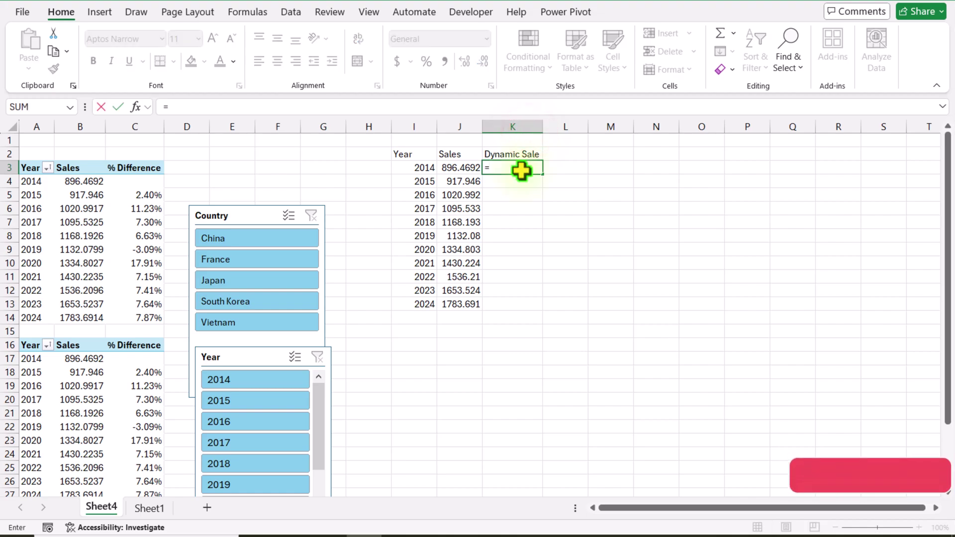
text(Xlookup()
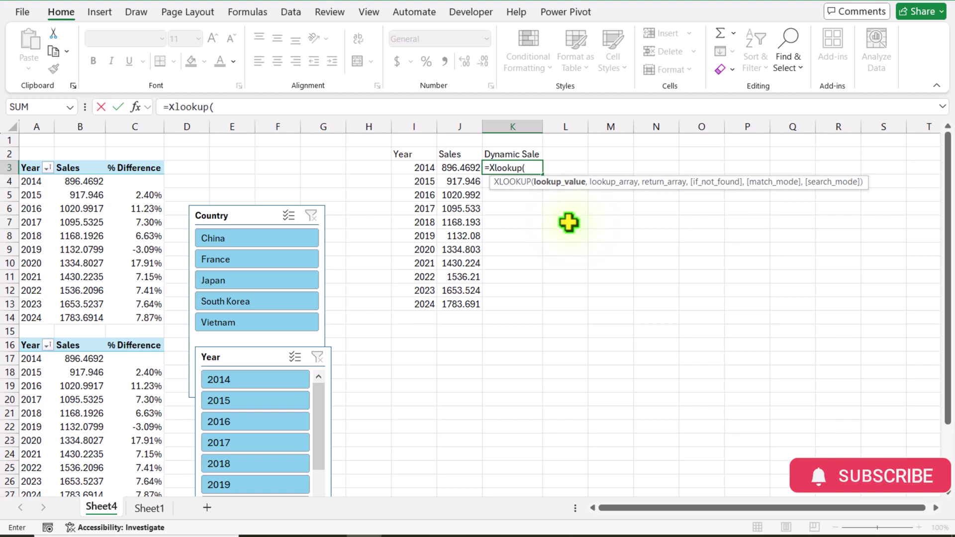
click(412, 168)
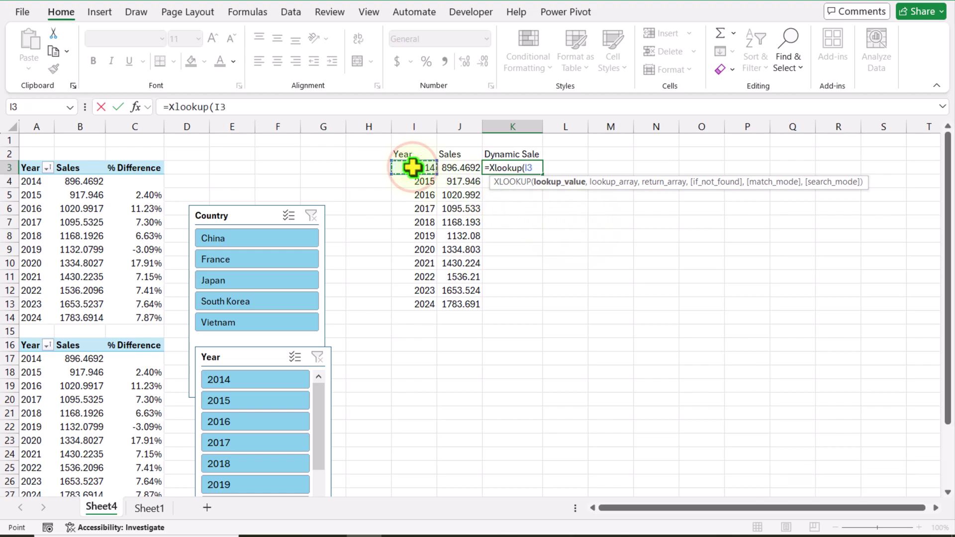
text(,)
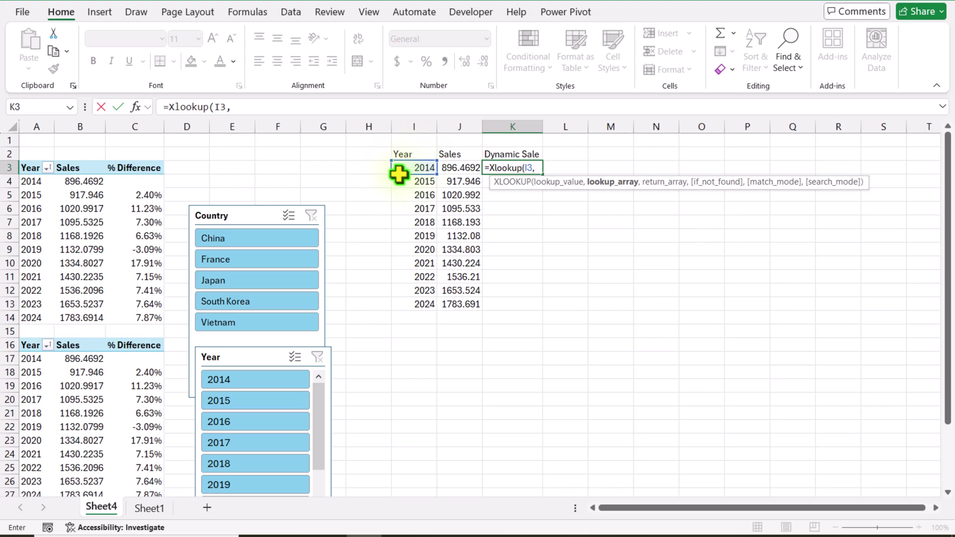
click(34, 359)
drag(34, 359, 34, 471)
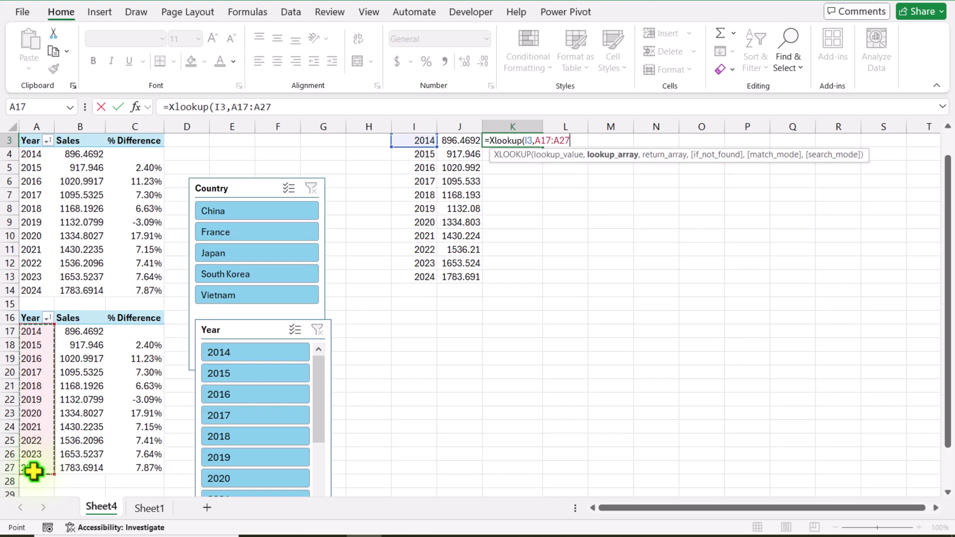
key(F4)
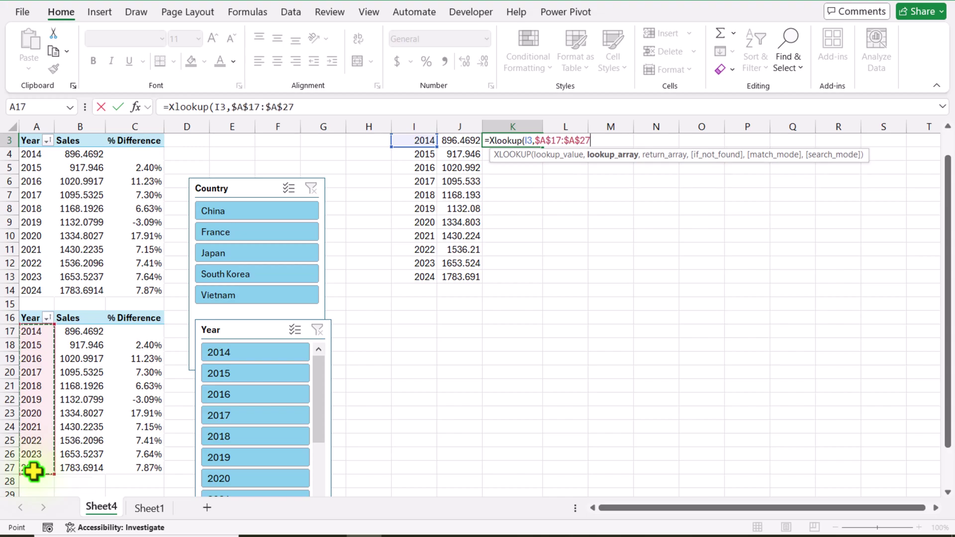
text(,)
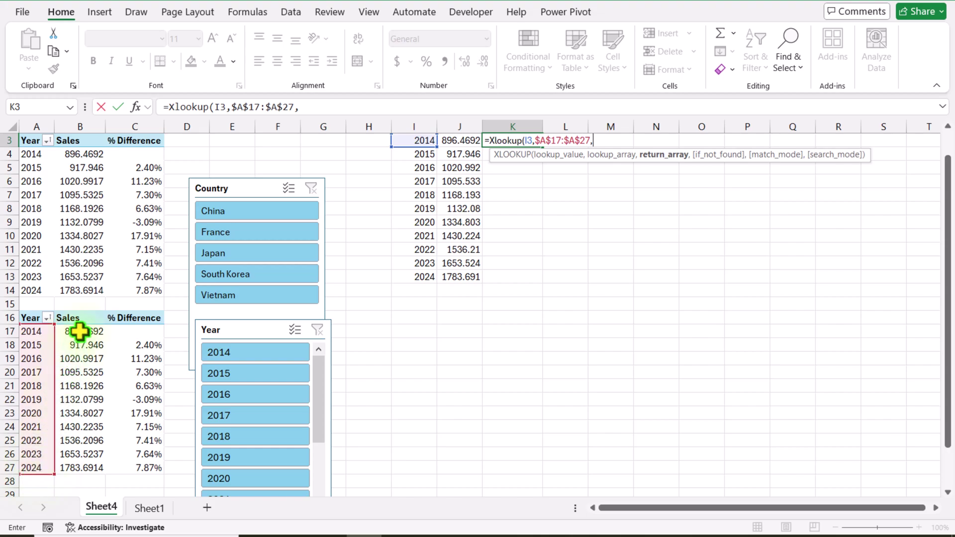
drag(79, 331, 93, 465)
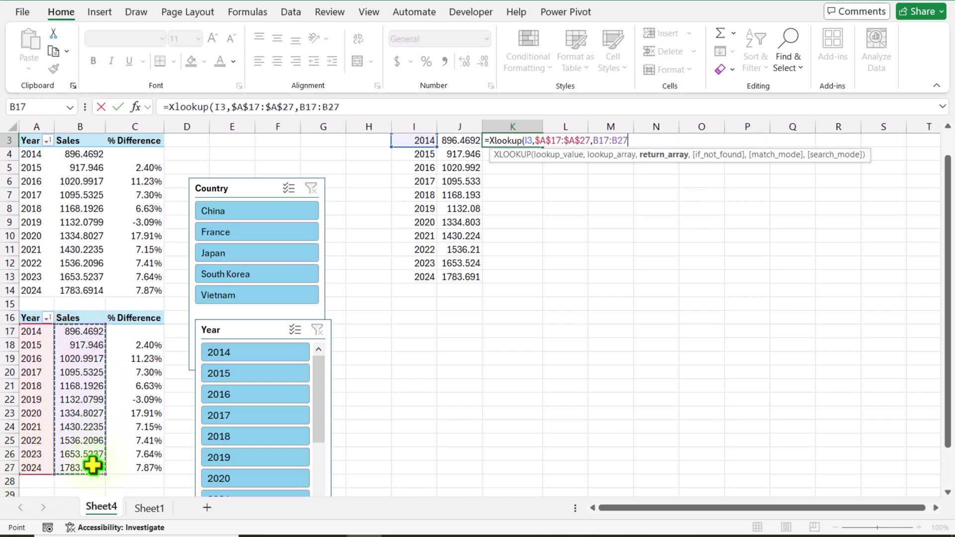
key(F4)
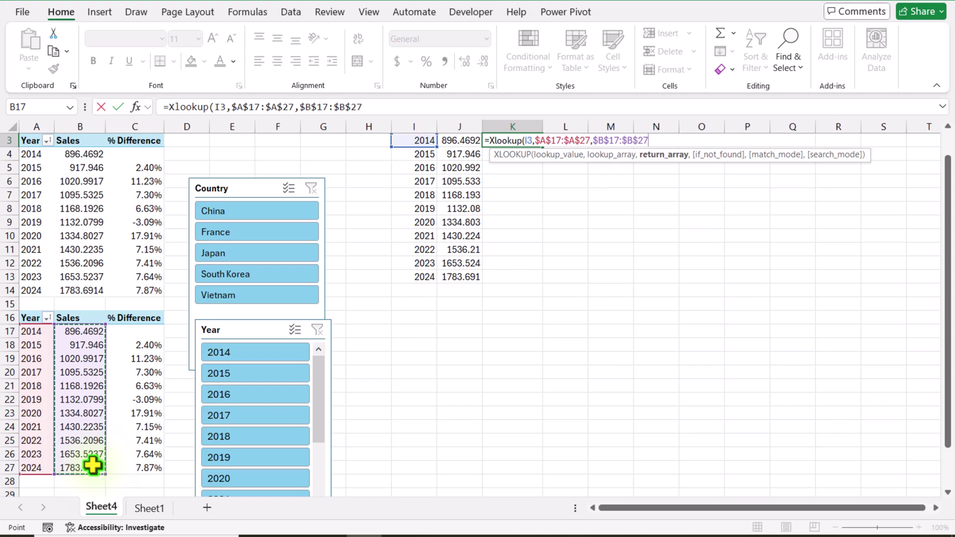
text(,)
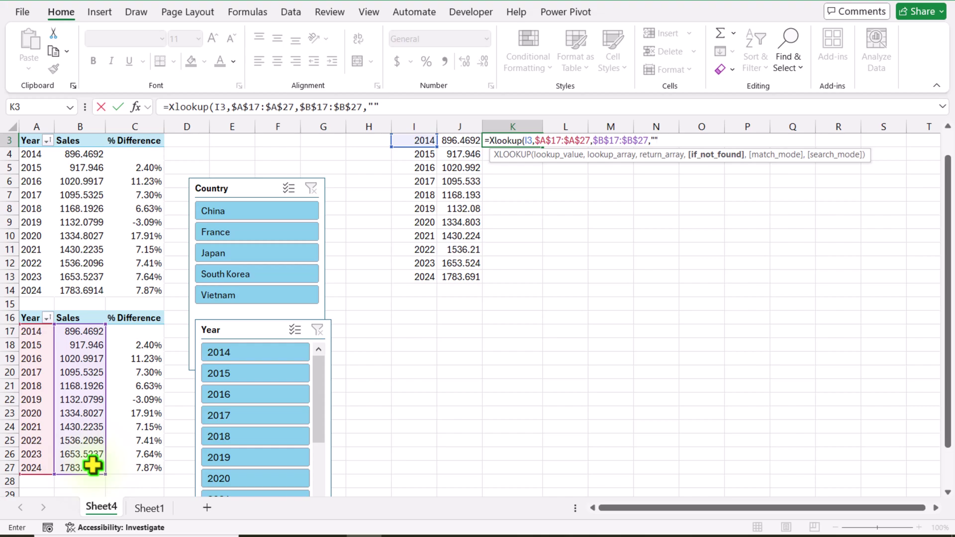
text(""))
key(Return)
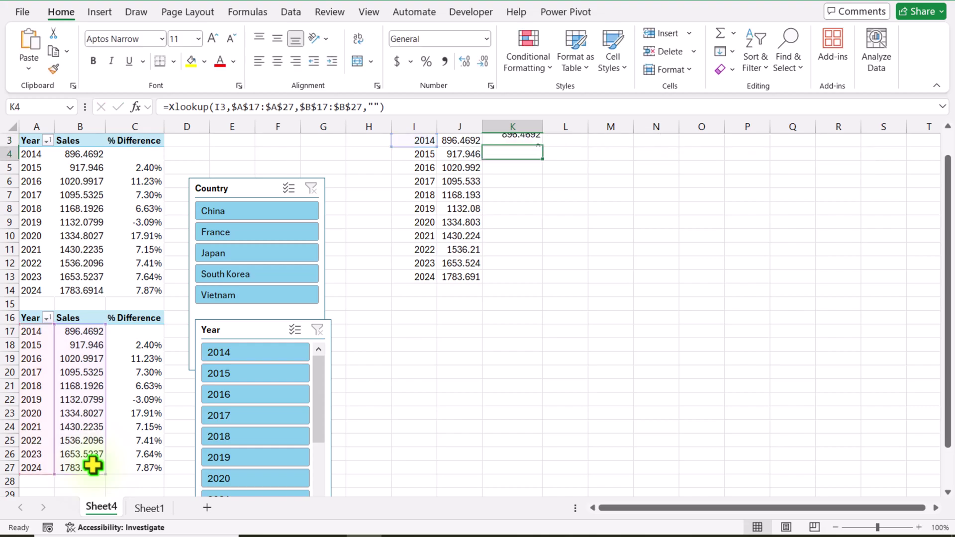
Fill the K3 lookup formula down to K13
scroll(473, 198, up, 1)
click(520, 167)
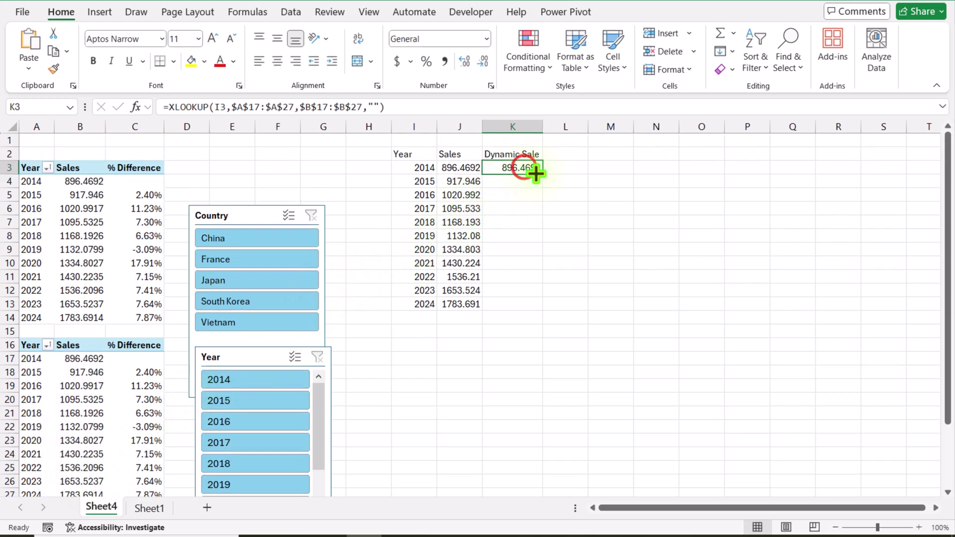
drag(542, 174, 540, 307)
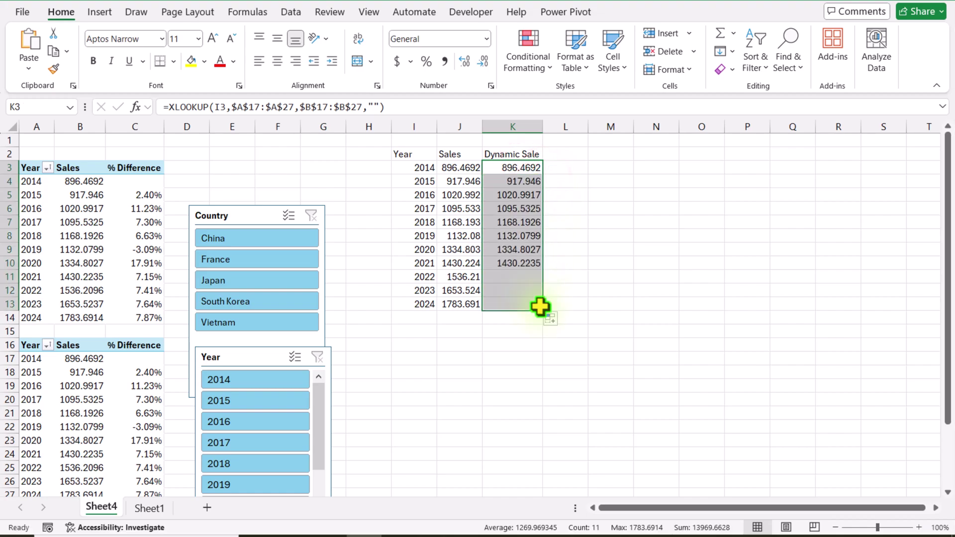
click(561, 157)
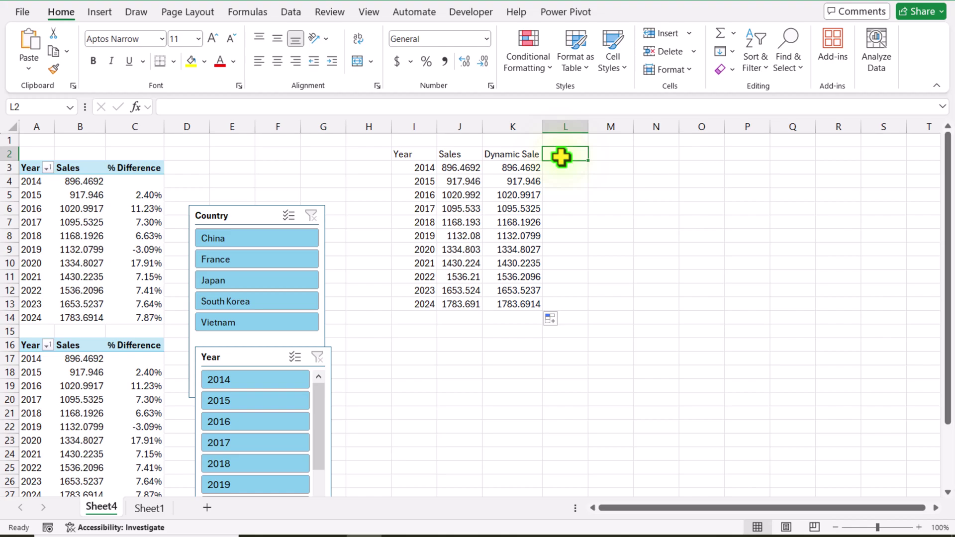
Head L2 '% Difference' and autofit column L
text(% Difference)
key(Return)
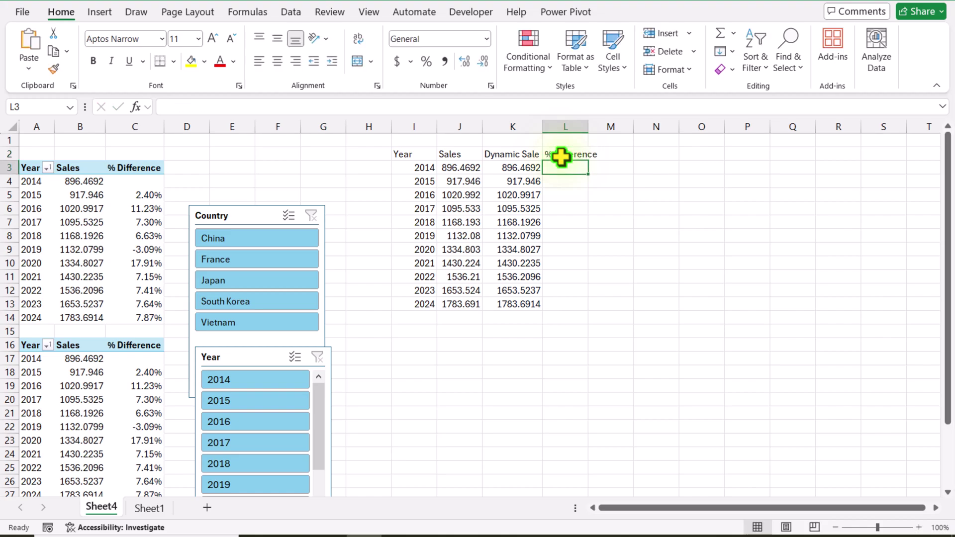
double_click(588, 126)
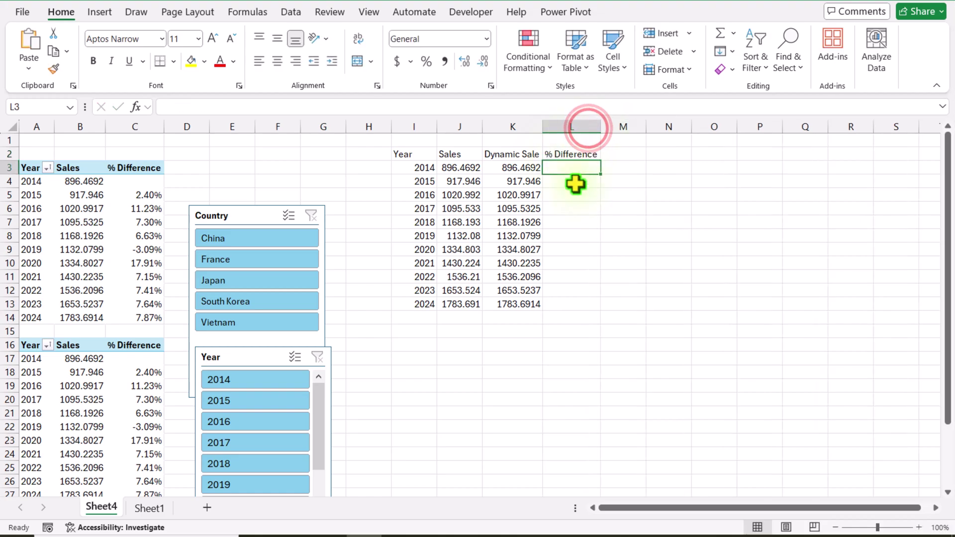
Enter =XLOOKUP(I3,$A$17:$A$27,$C$17:$C$27,"") in L3
text(=)
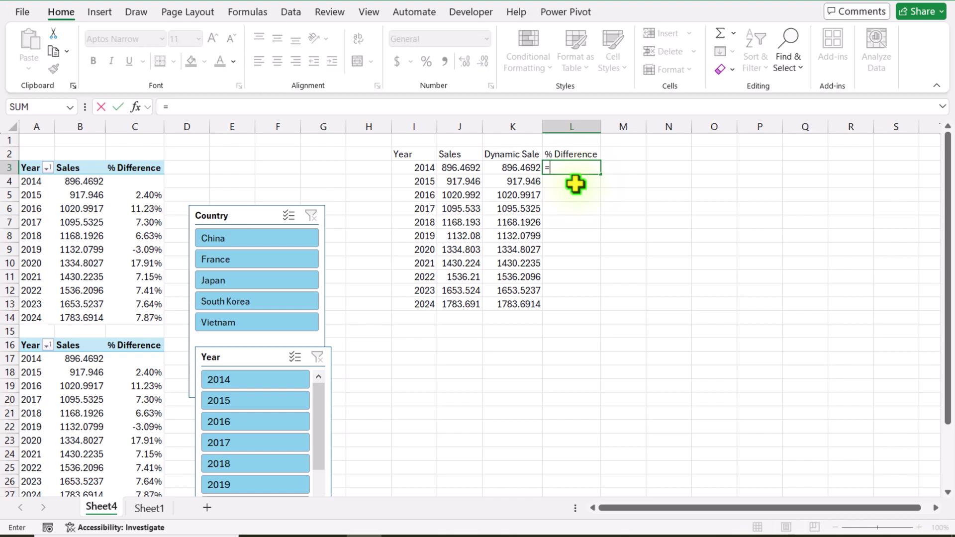
text(Xlookup()
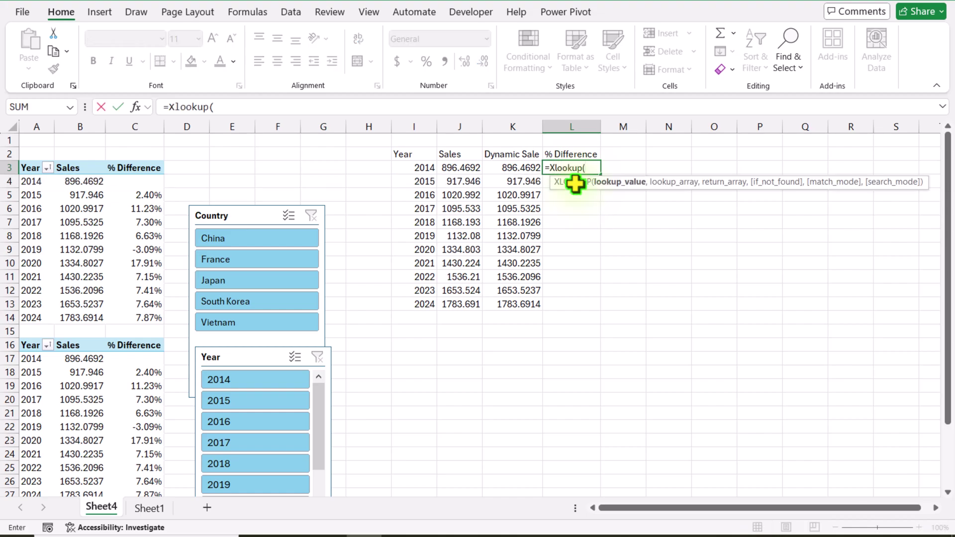
click(417, 171)
text(,)
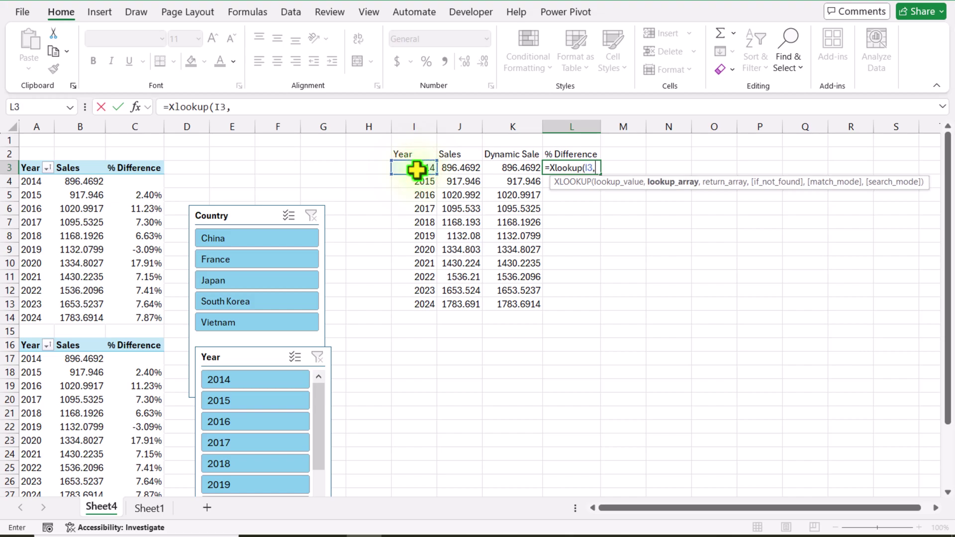
scroll(390, 174, down, 2)
click(39, 276)
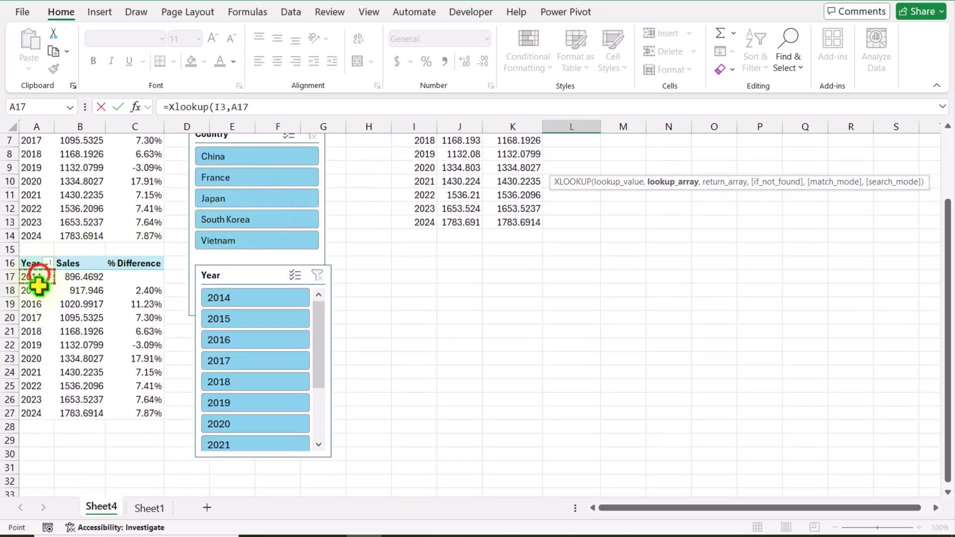
drag(38, 285, 38, 408)
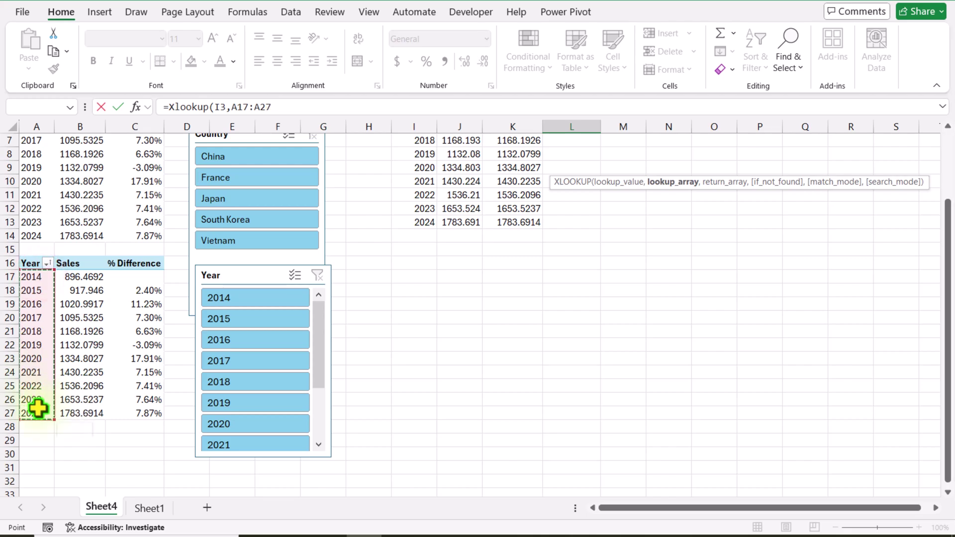
key(F4)
scroll(39, 408, up, 2)
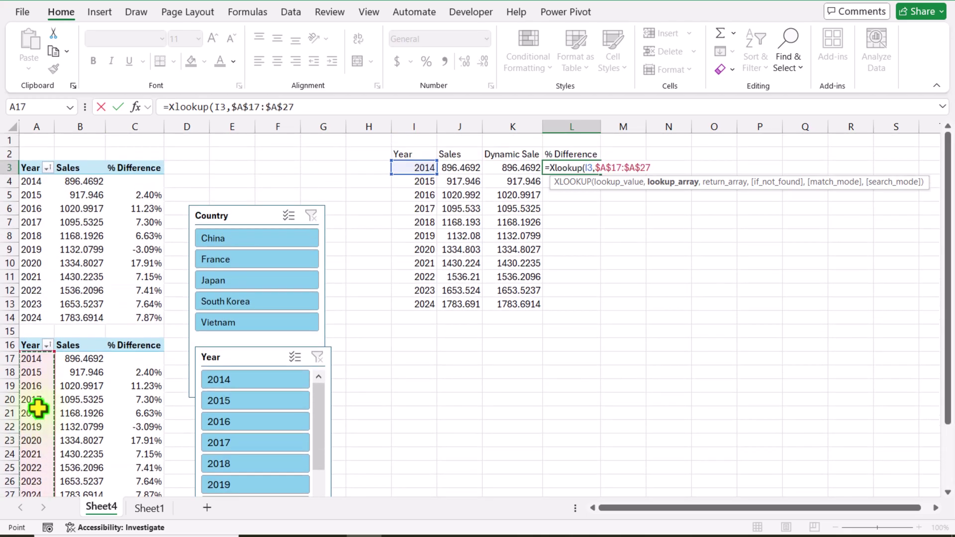
text(,)
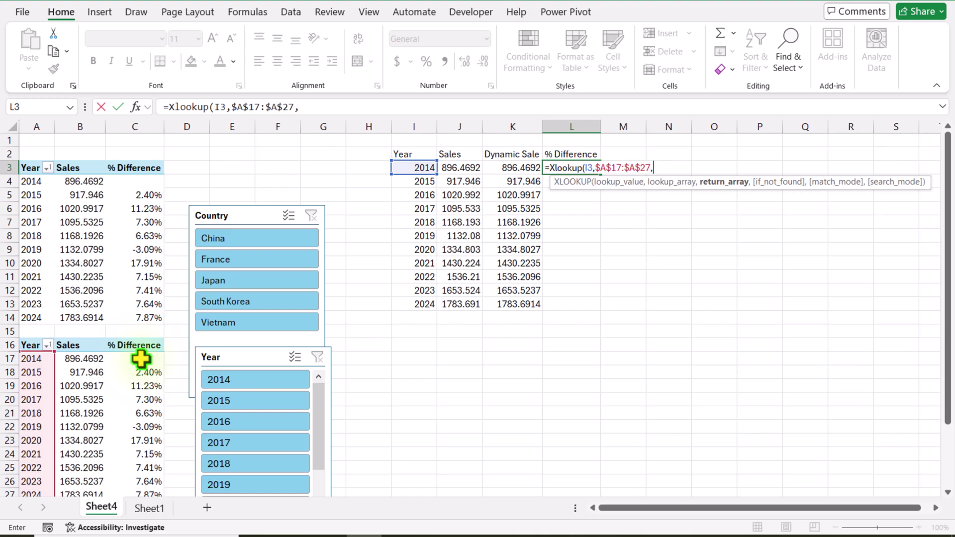
drag(141, 359, 141, 471)
key(F4)
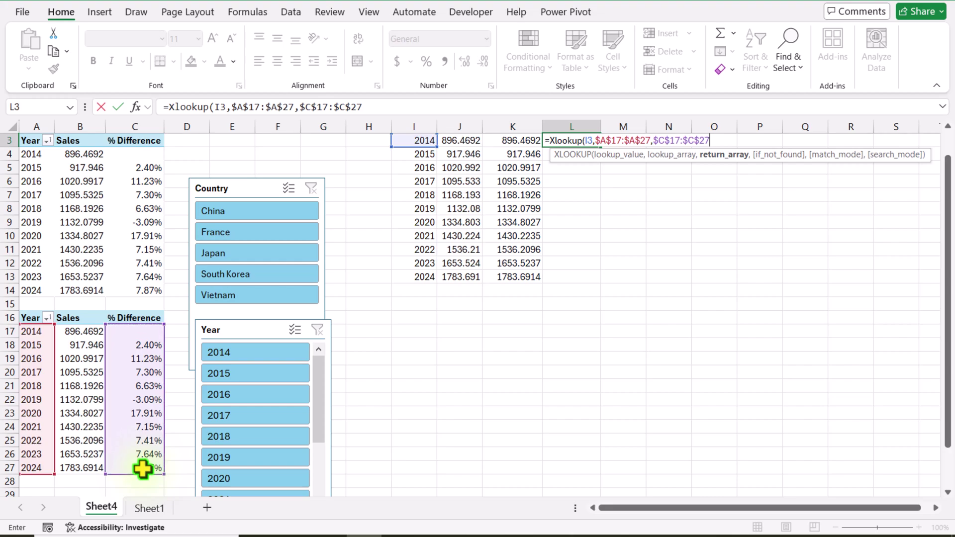
text(,)
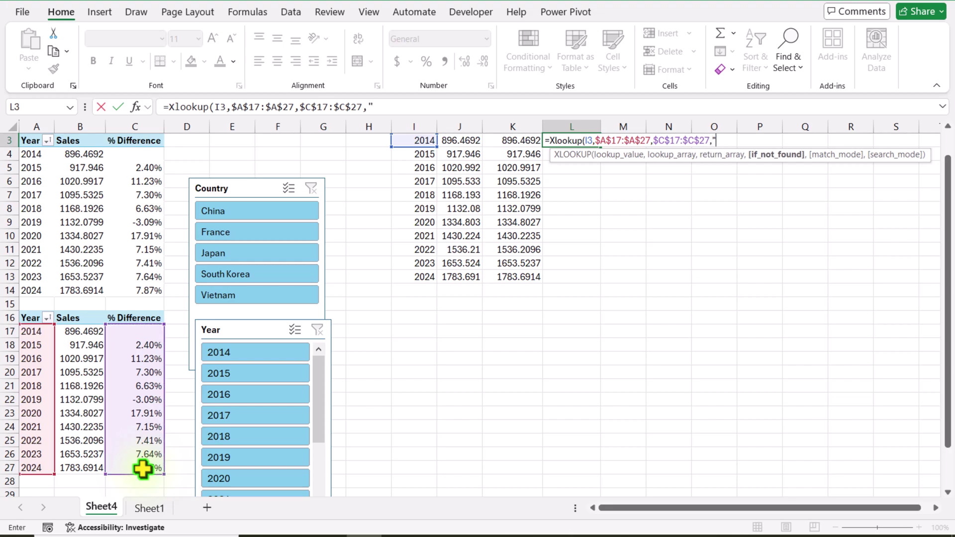
text(""))
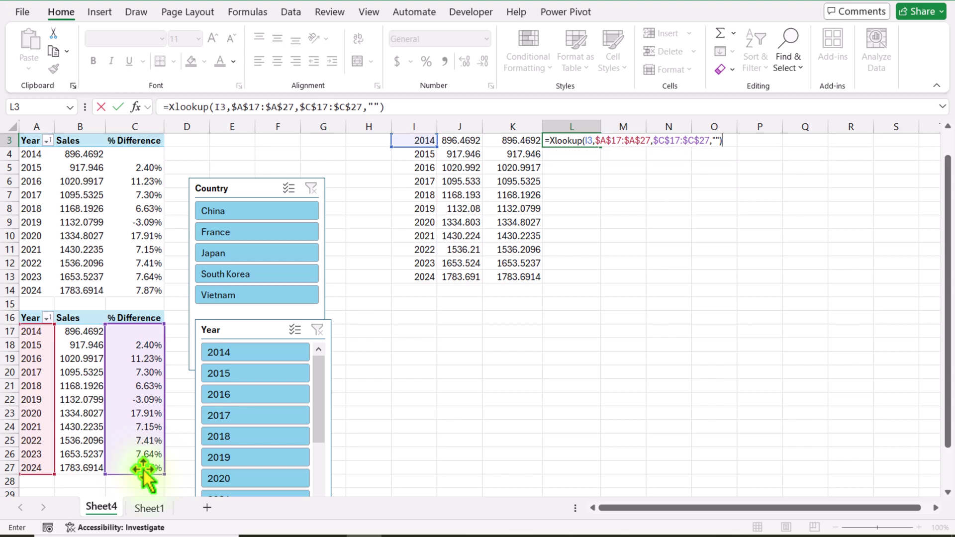
key(Return)
Fill the formula to L13 and format L3:L13 as percentages with one decimal
scroll(190, 436, up, 1)
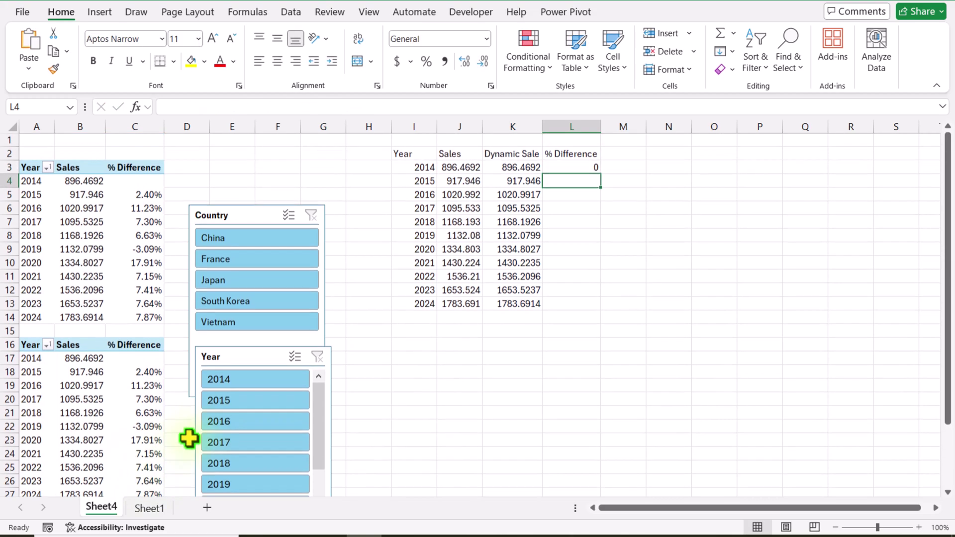
click(596, 167)
drag(601, 174, 600, 305)
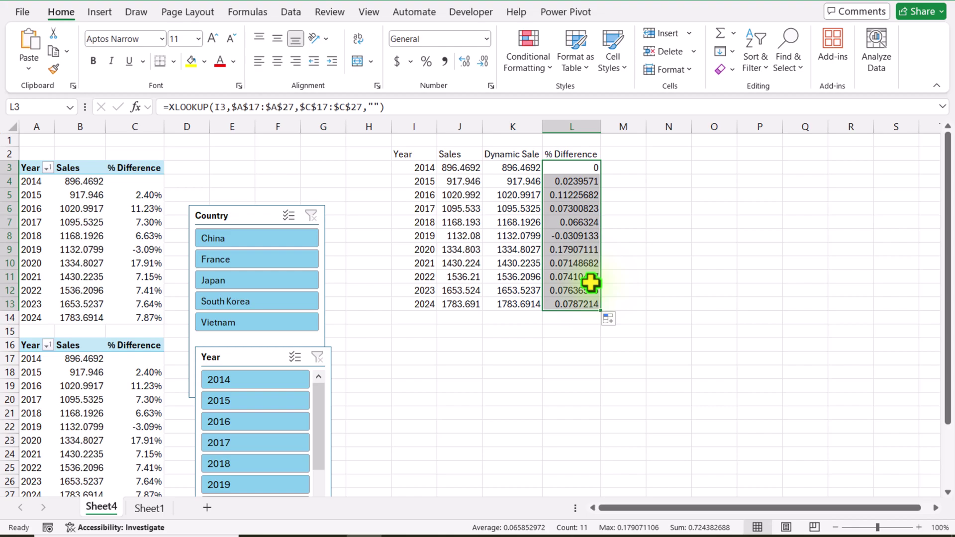
click(426, 61)
click(465, 62)
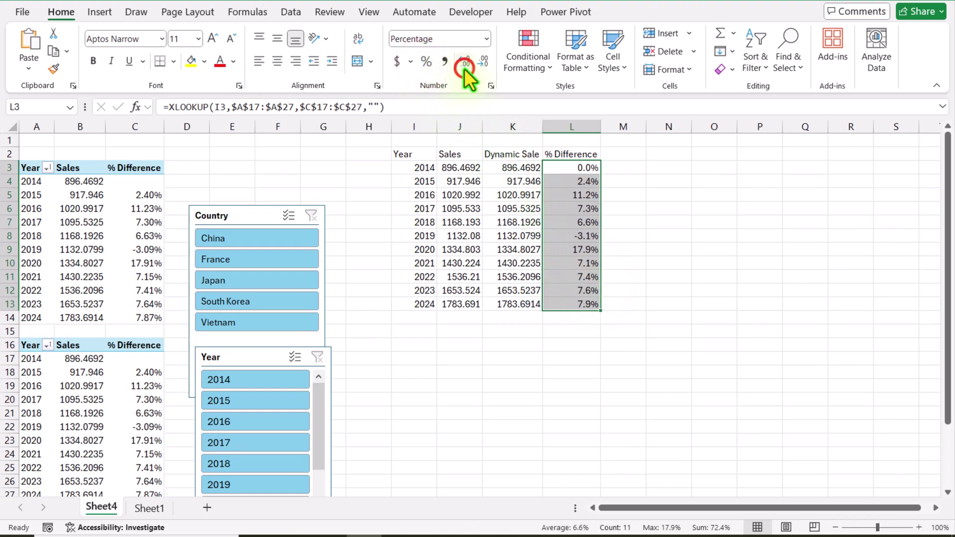
click(572, 358)
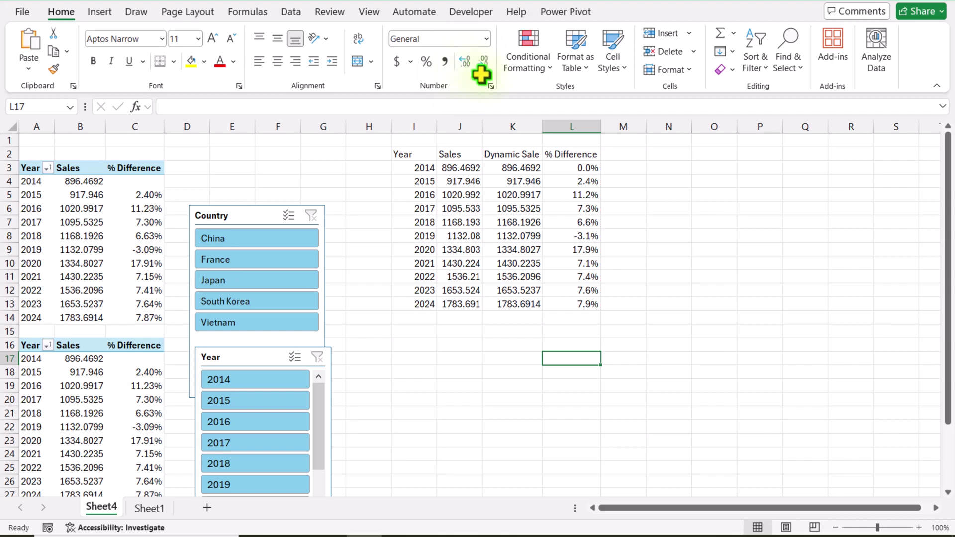
drag(645, 128, 686, 128)
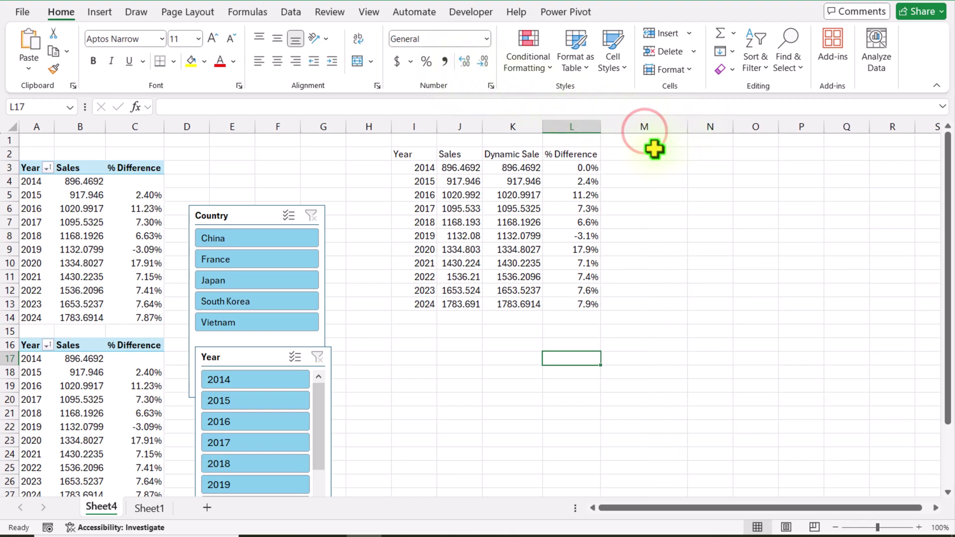
Head M2 'Data Label' and enter =TEXT(K3,"$#,##")&CHAR(10)&TEXT(L3,"0.0%") in M3
click(643, 154)
text(Data Label)
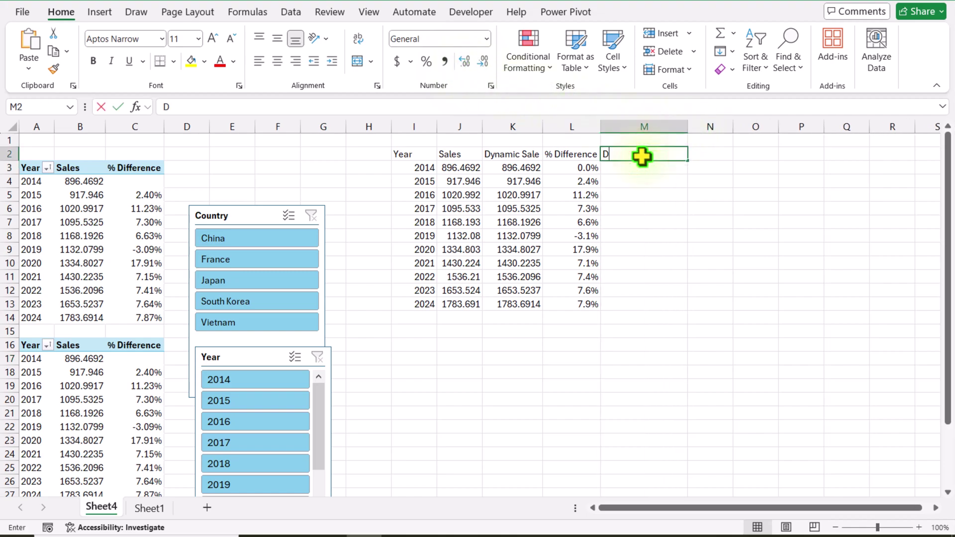
key(Return)
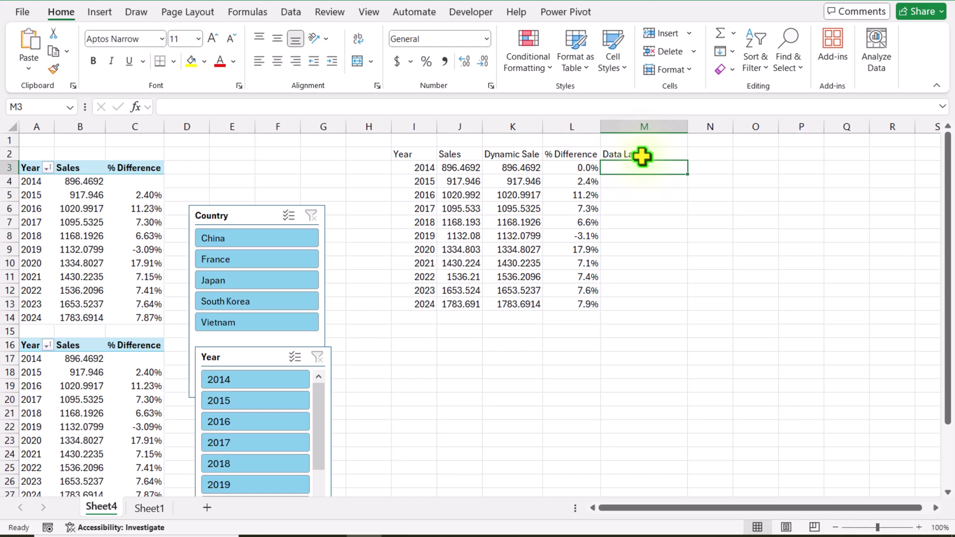
text(=T)
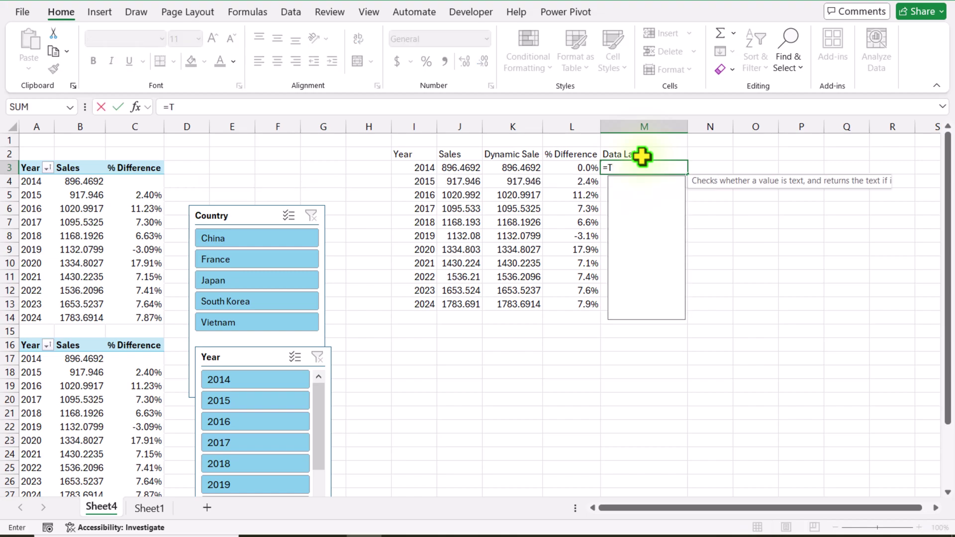
text(ext()
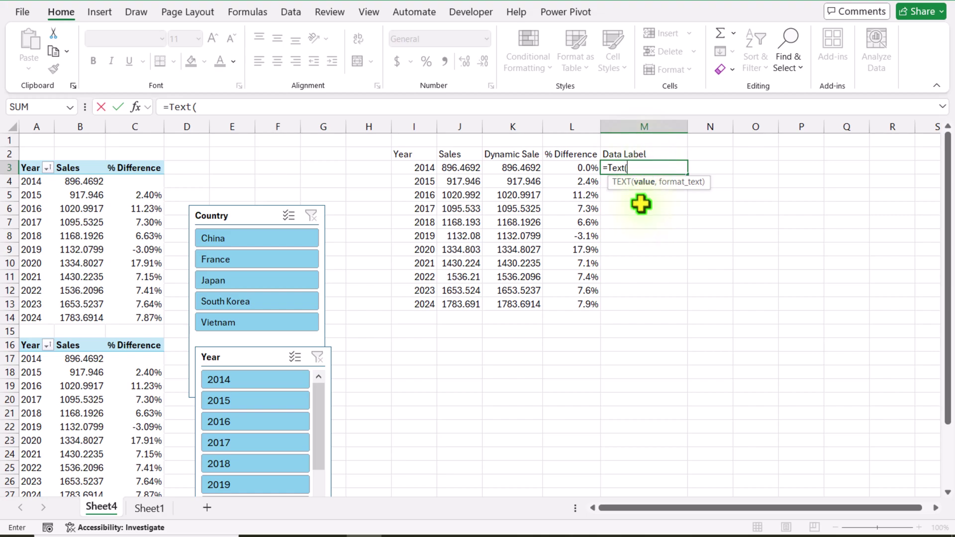
click(523, 167)
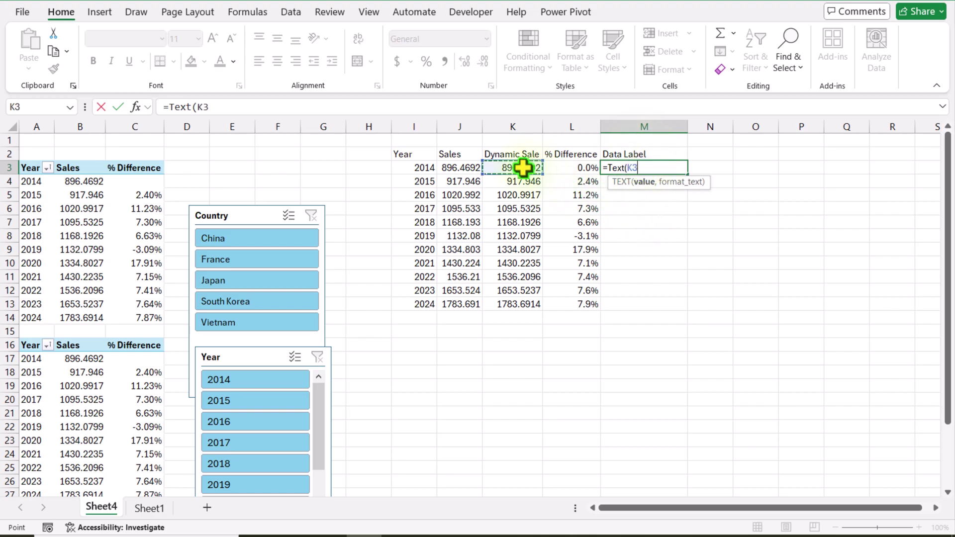
text(,"$#,##)
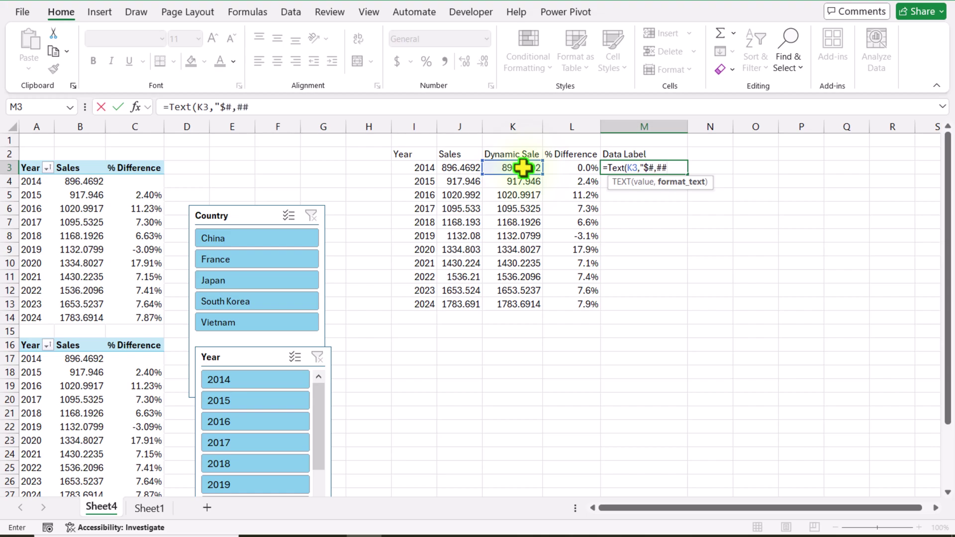
text("))
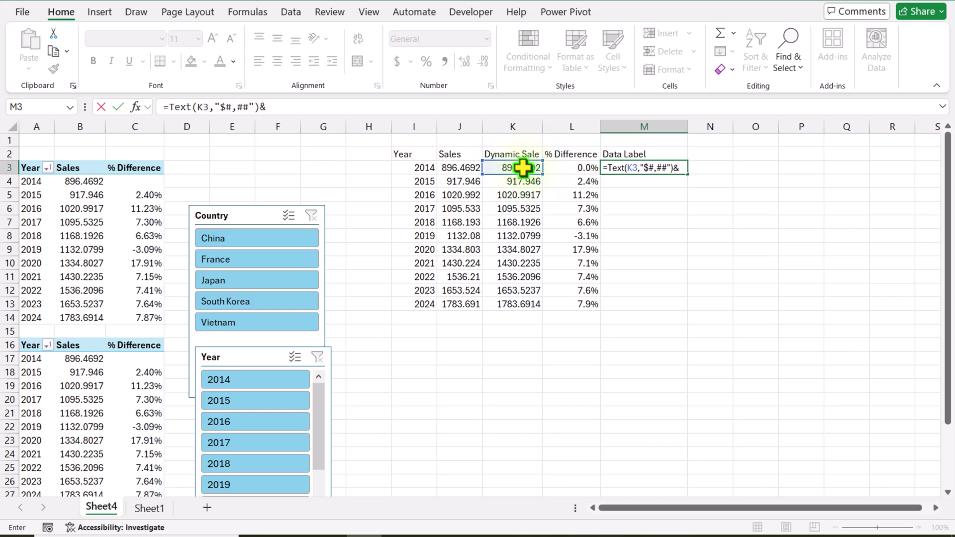
text(&Cha)
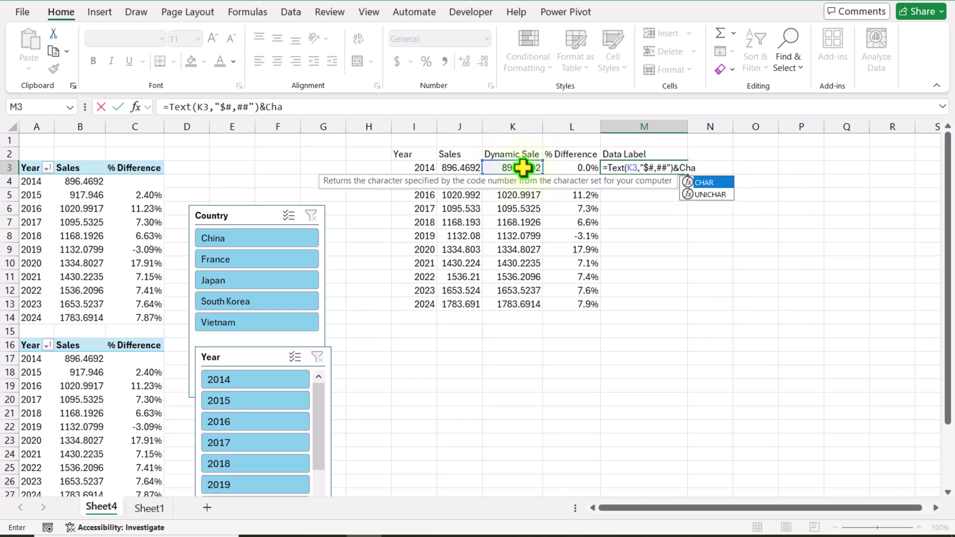
text(r(10))
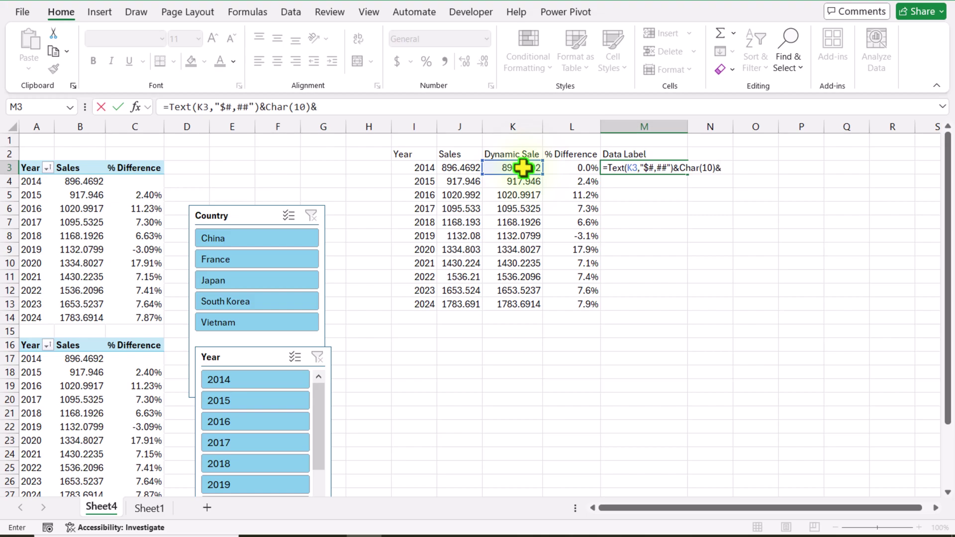
text(&Text()
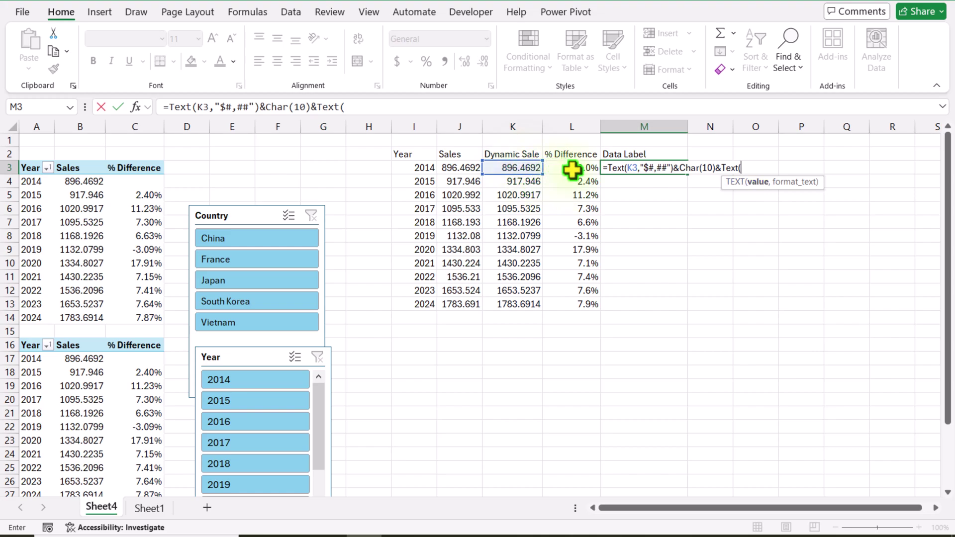
click(573, 170)
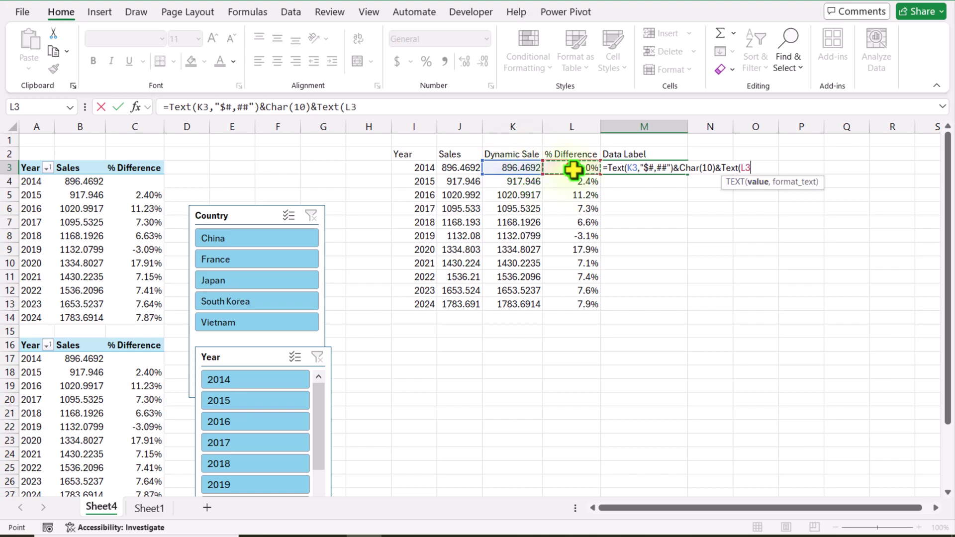
text(,"0.0%)
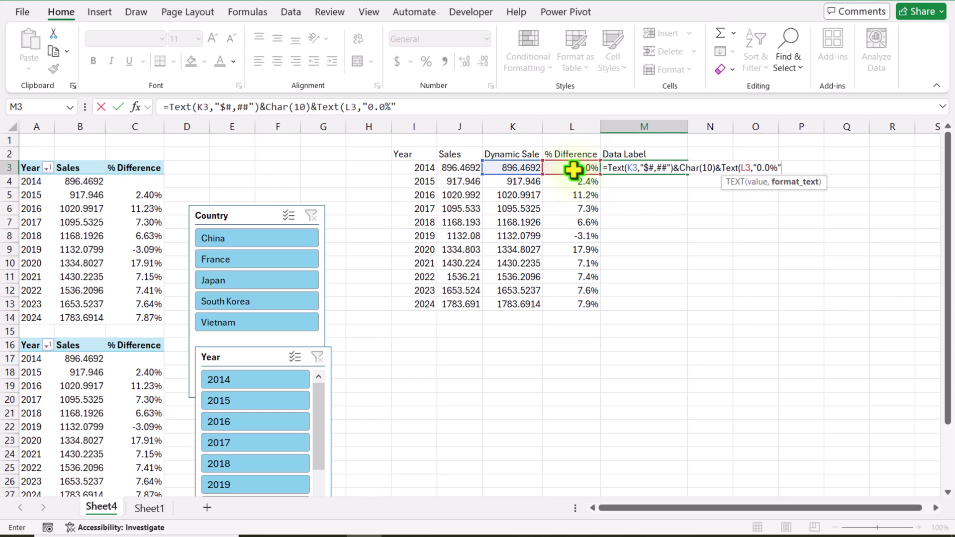
text("))
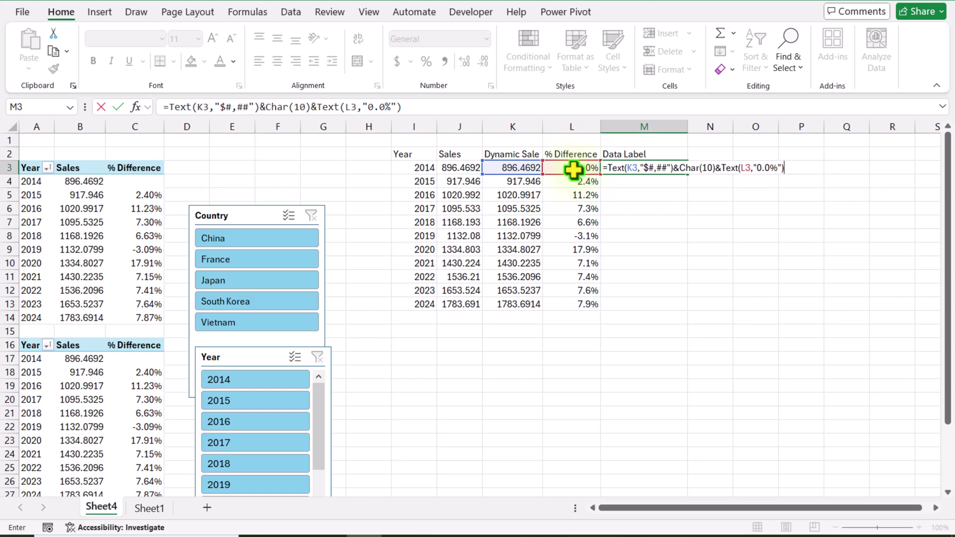
key(Return)
Fill the Data Label formula down to M13, then select I2:K13
click(667, 169)
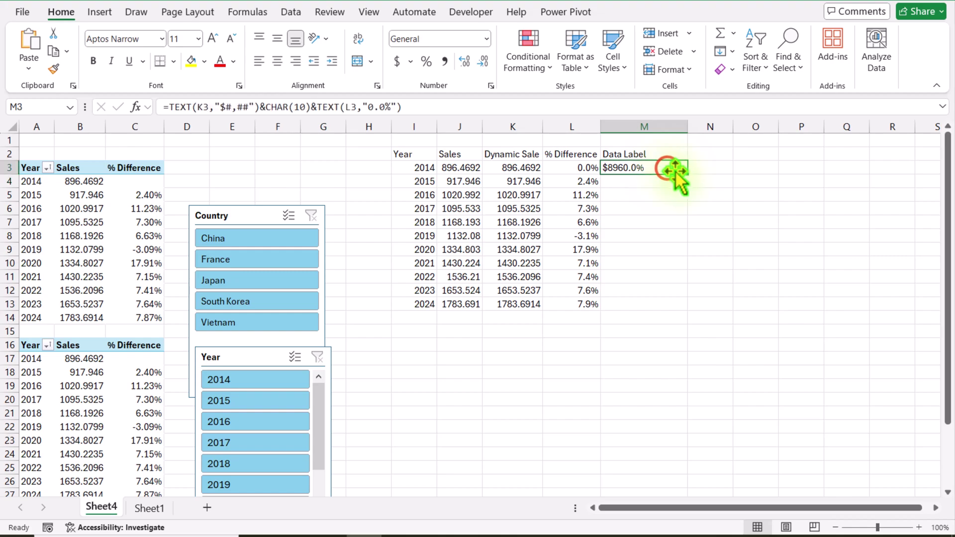
drag(687, 173, 666, 306)
click(665, 356)
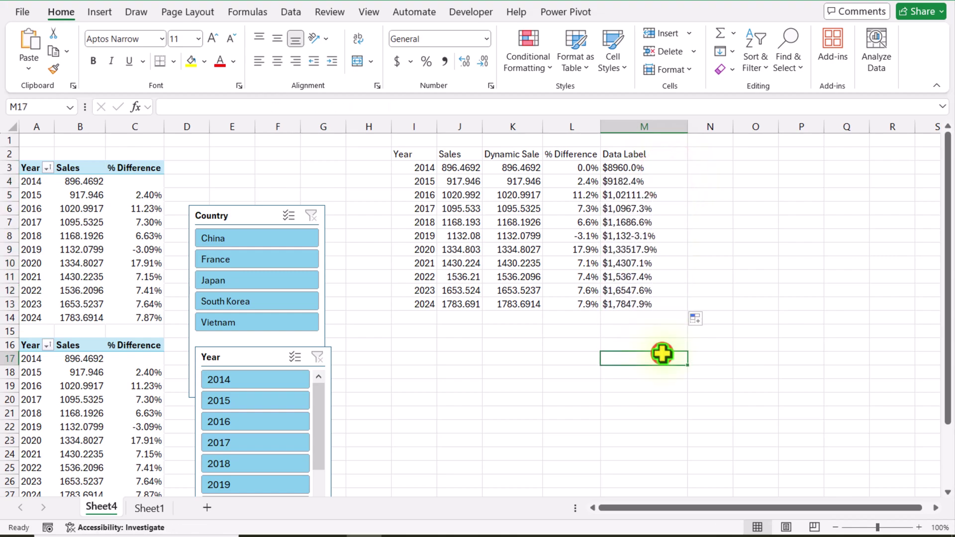
drag(413, 157, 507, 301)
Insert a recommended Clustered Column chart of the sales data
click(99, 13)
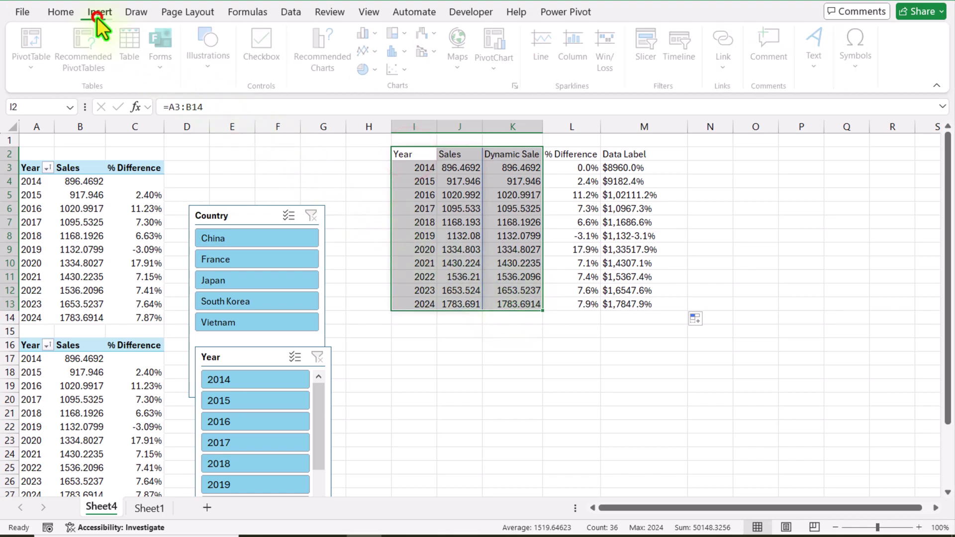
click(312, 49)
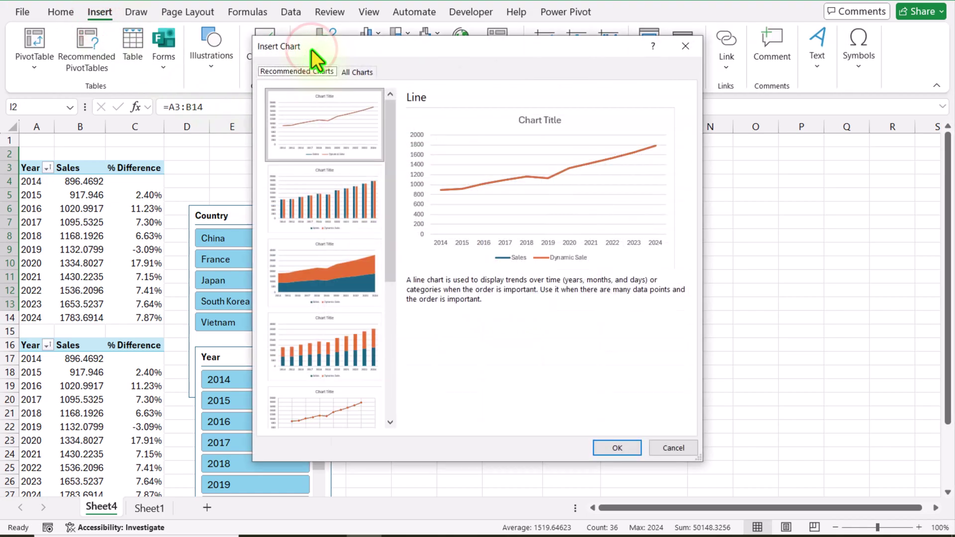
click(352, 213)
click(637, 450)
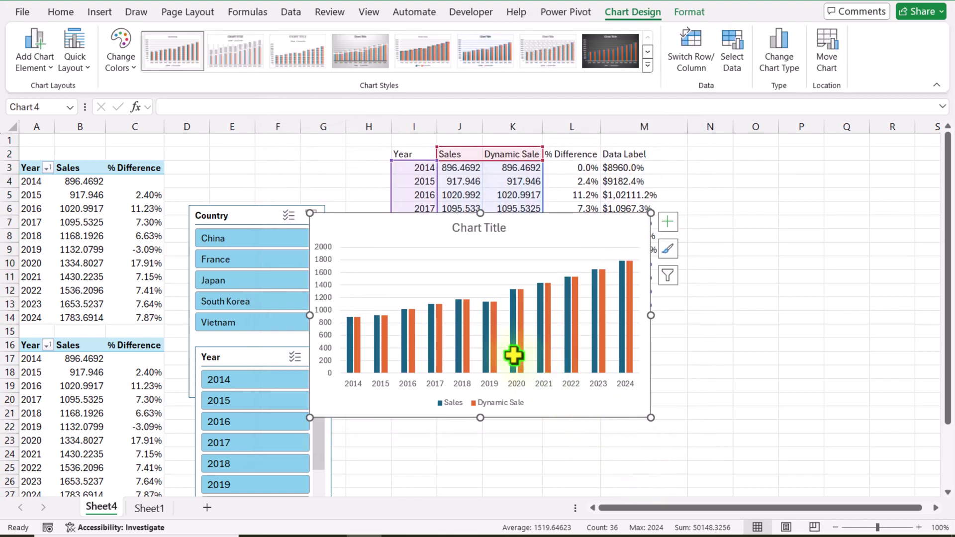
click(358, 232)
Move the chart and the Year and Country slicers onto a new Sheet6
click(255, 213)
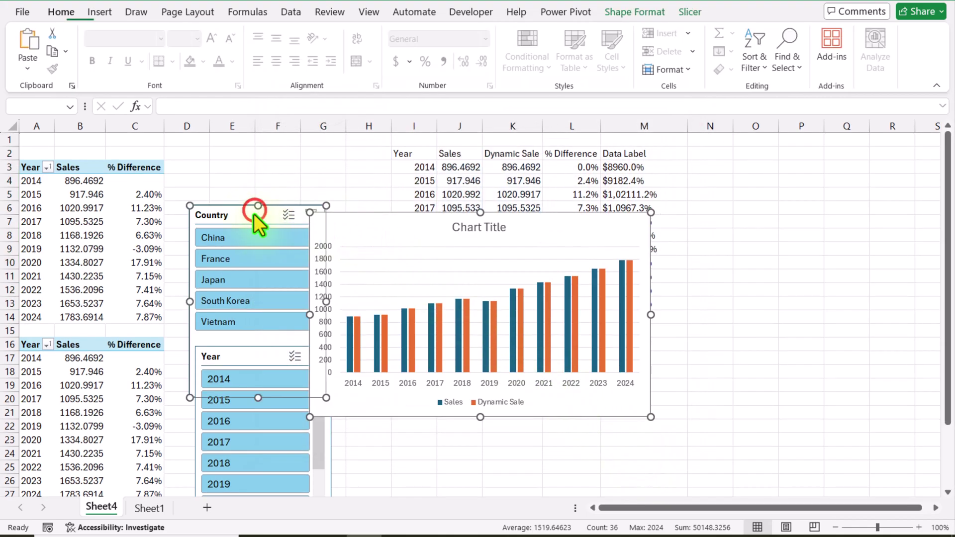
ctrl+click(197, 436)
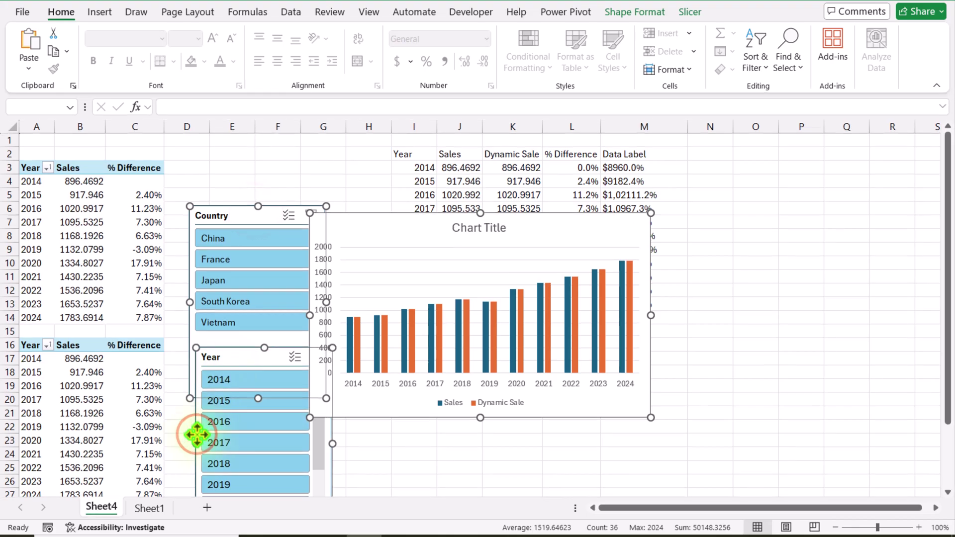
key(Delete)
click(207, 507)
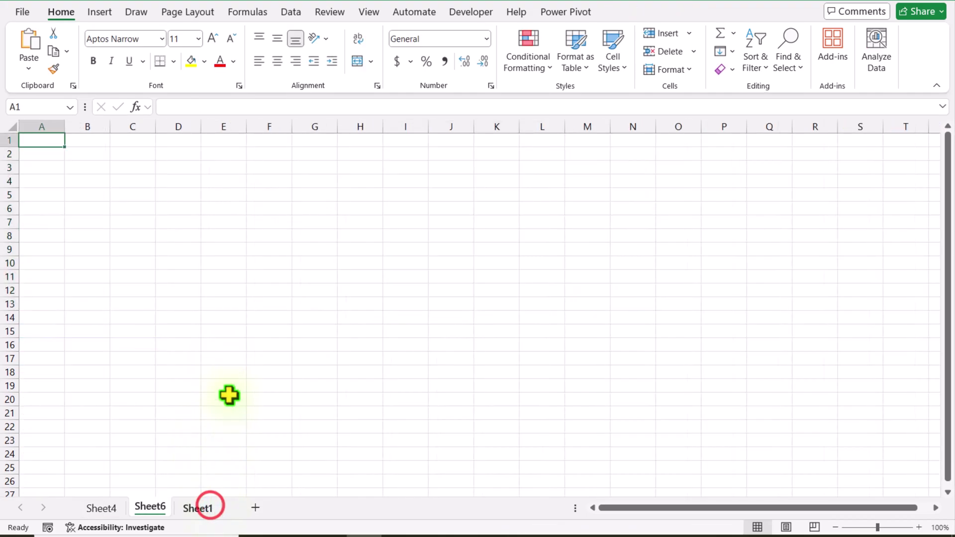
key(ctrl+v)
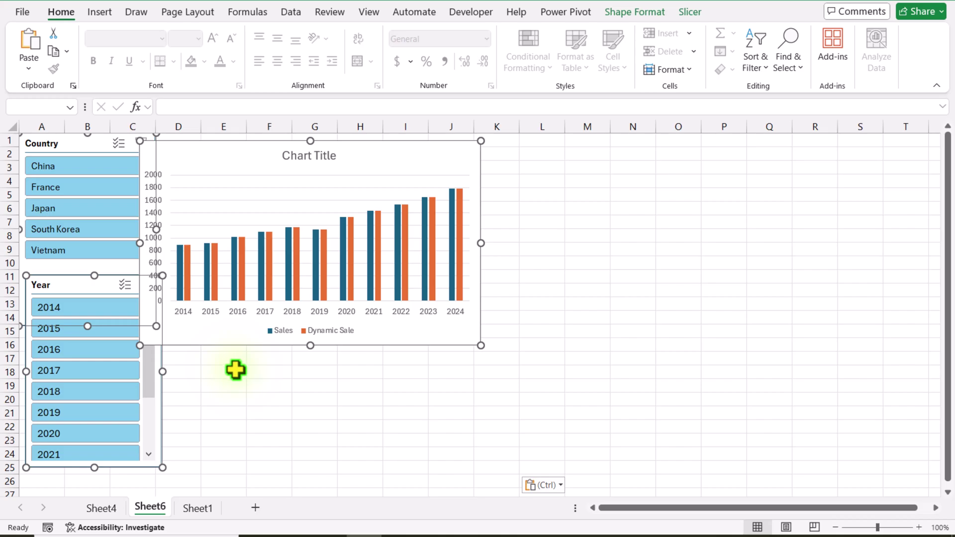
click(245, 386)
Place a wide one-row Year slicer above the chart and the Country slicer beside it
drag(200, 152, 240, 241)
drag(106, 285, 258, 153)
click(785, 29)
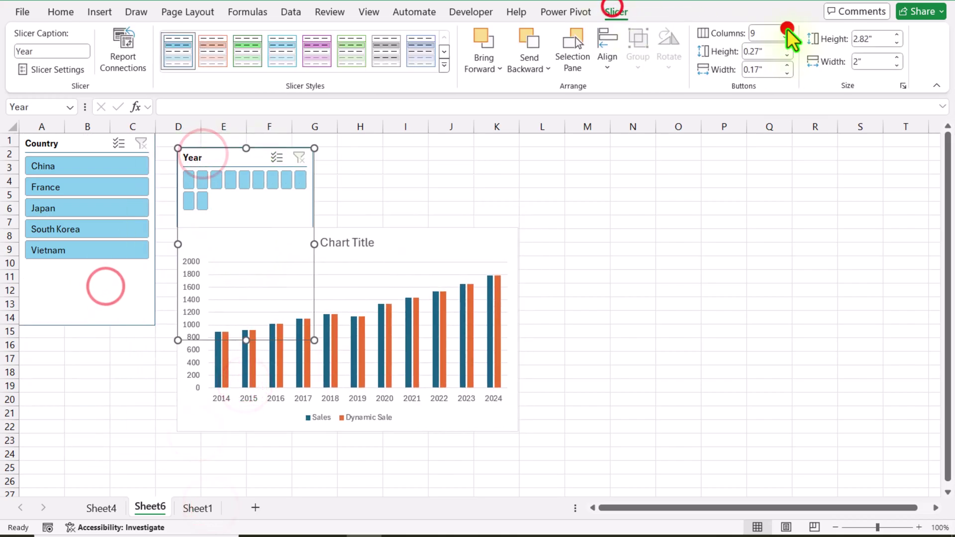
drag(316, 242, 640, 184)
click(517, 321)
drag(519, 328, 647, 328)
drag(105, 324, 103, 431)
drag(174, 288, 132, 287)
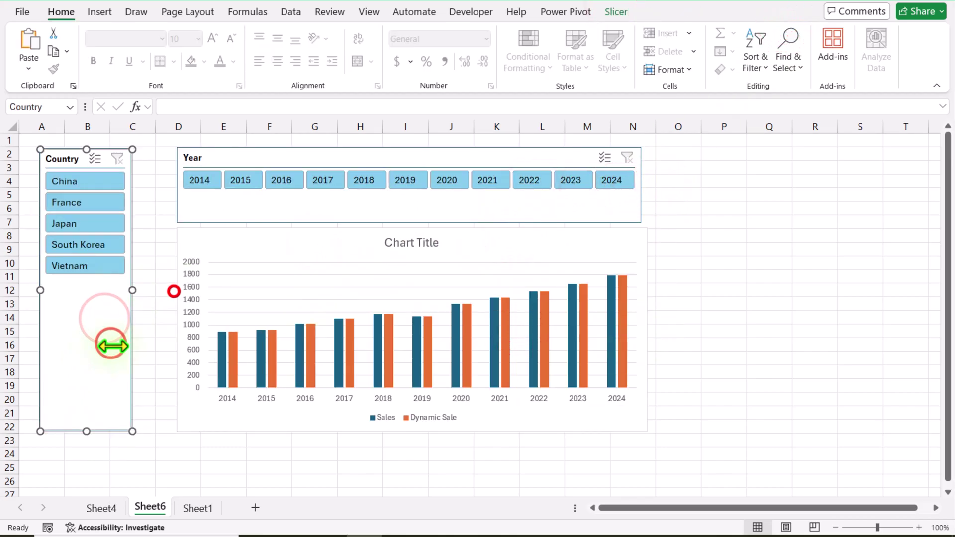
drag(111, 341, 154, 341)
click(62, 277)
Delete the chart title, legend, gridlines and value axis
click(420, 247)
key(Delete)
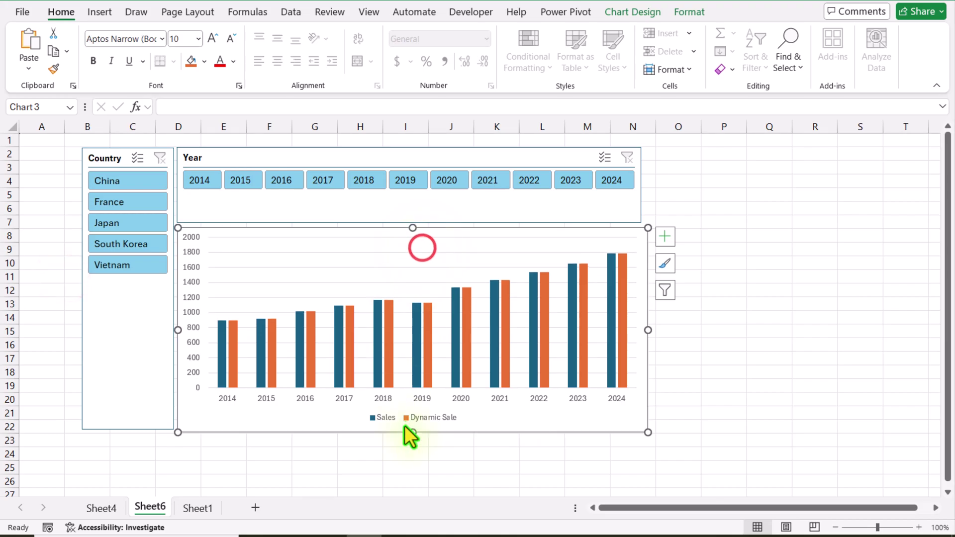
click(426, 418)
key(Delete)
key(Delete)
click(189, 314)
key(Delete)
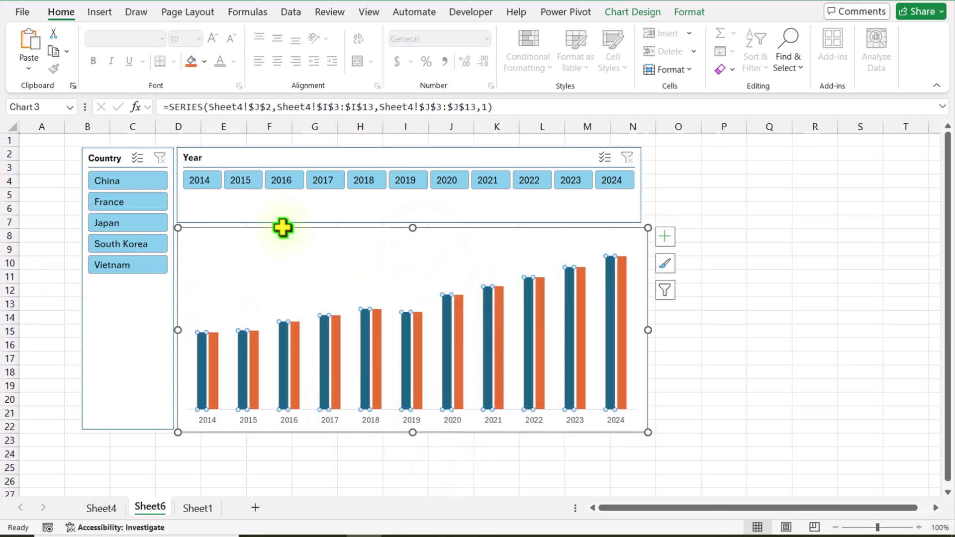
Format the Sales series with 100% series overlap and 15% gap width
click(283, 228)
click(325, 351)
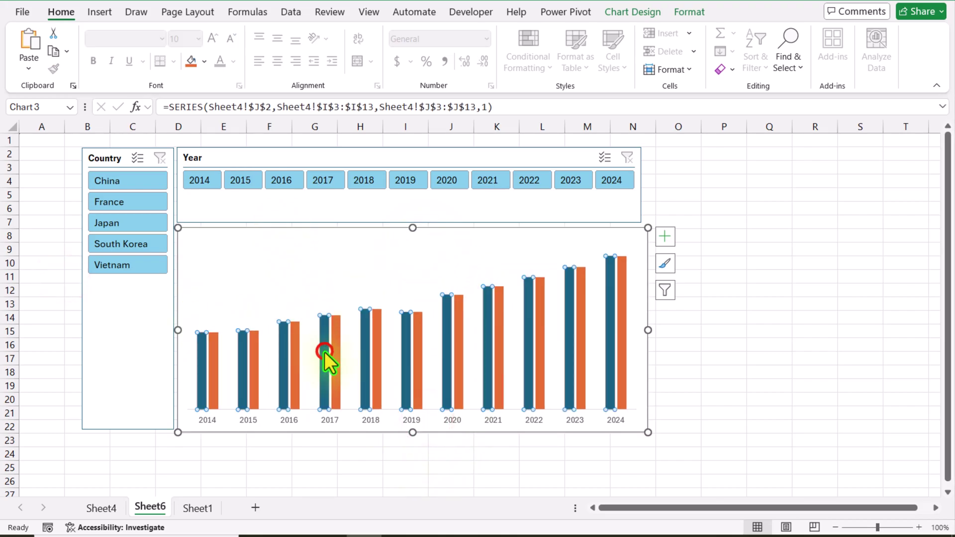
right_click(324, 351)
click(391, 509)
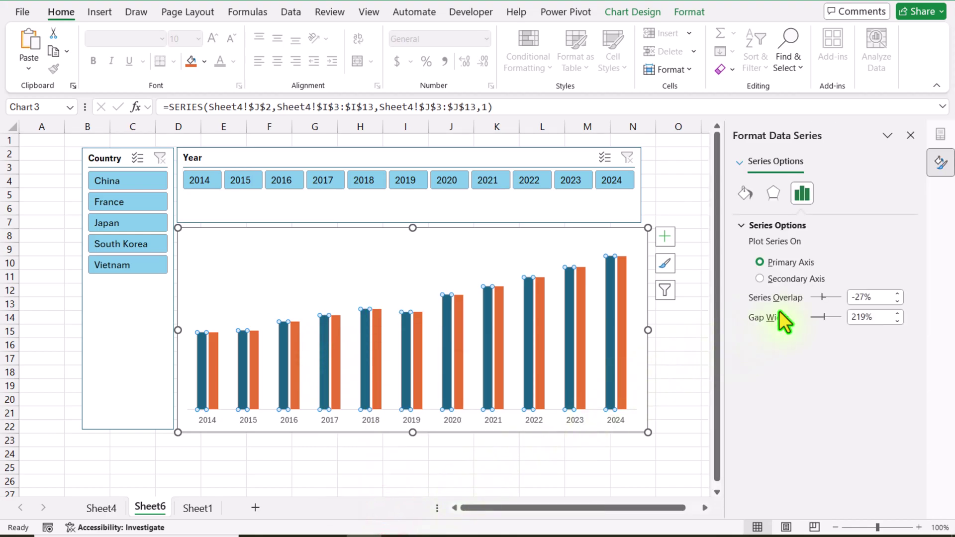
drag(821, 297, 847, 300)
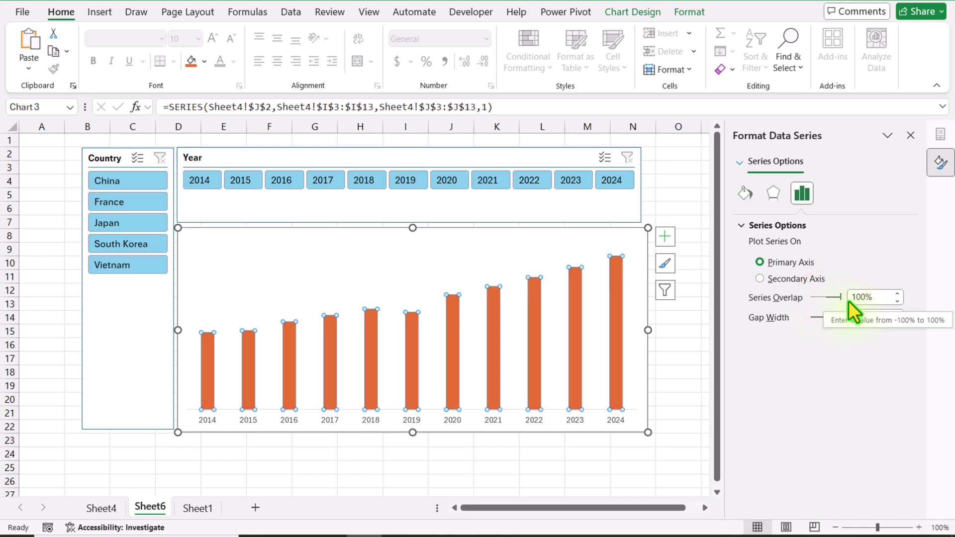
drag(885, 319, 831, 315)
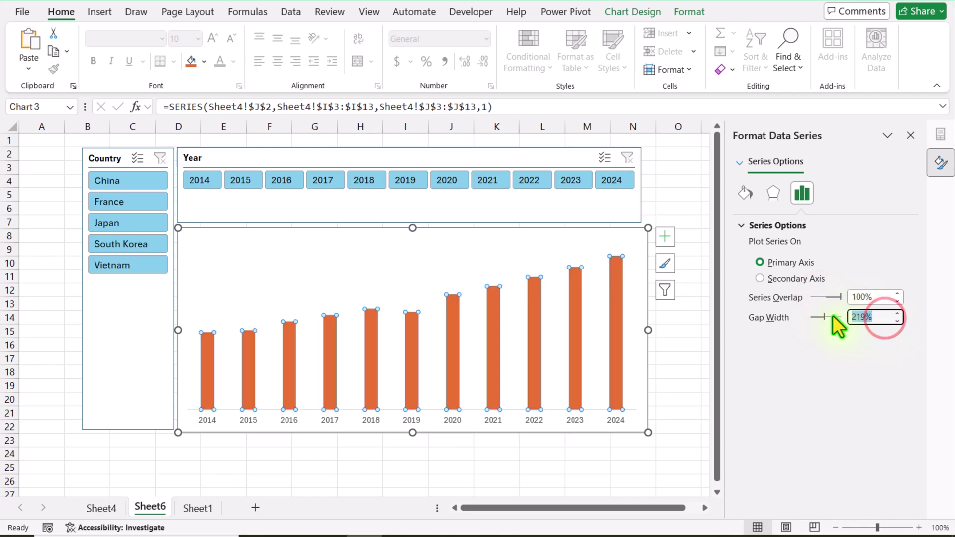
text(15)
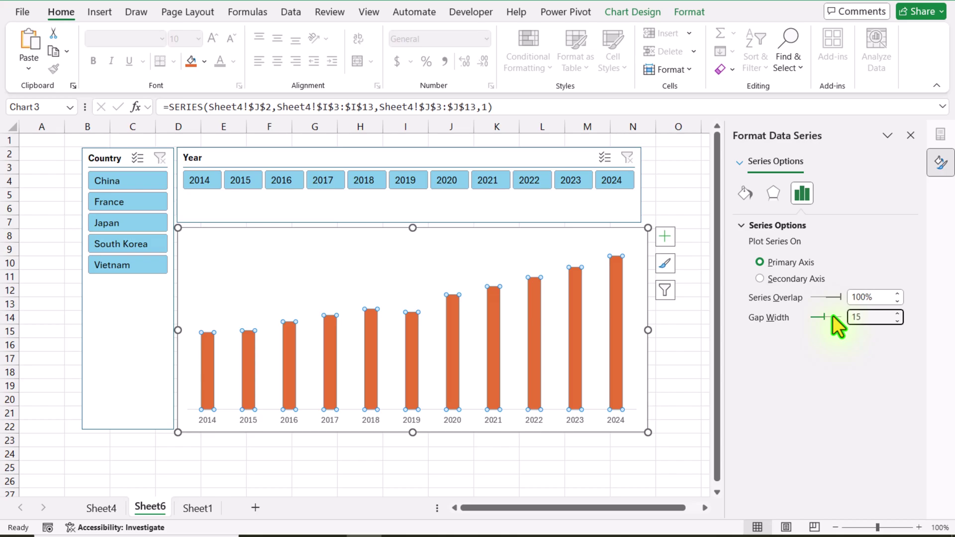
key(Return)
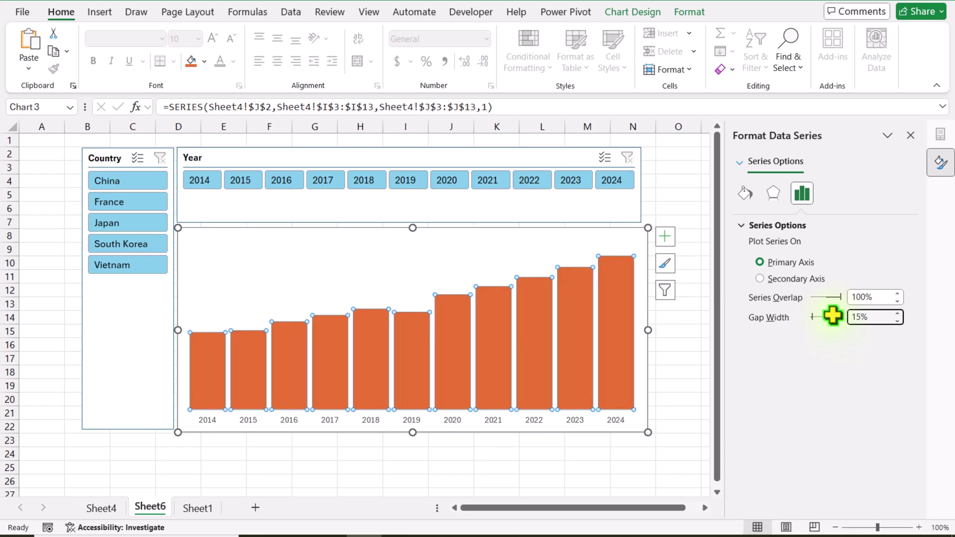
Pick 2022 and 2017 in the Year slicer so those columns turn orange
click(370, 184)
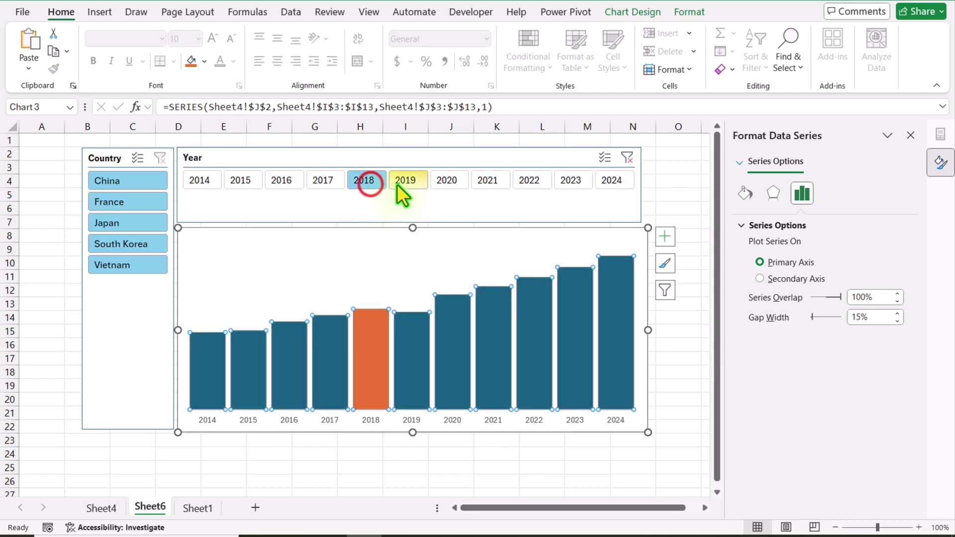
click(417, 184)
click(454, 182)
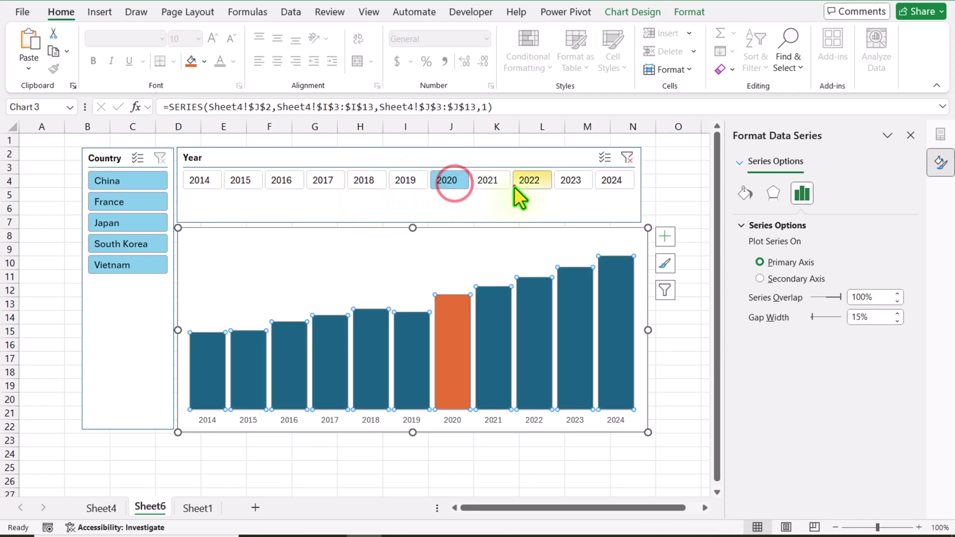
click(514, 186)
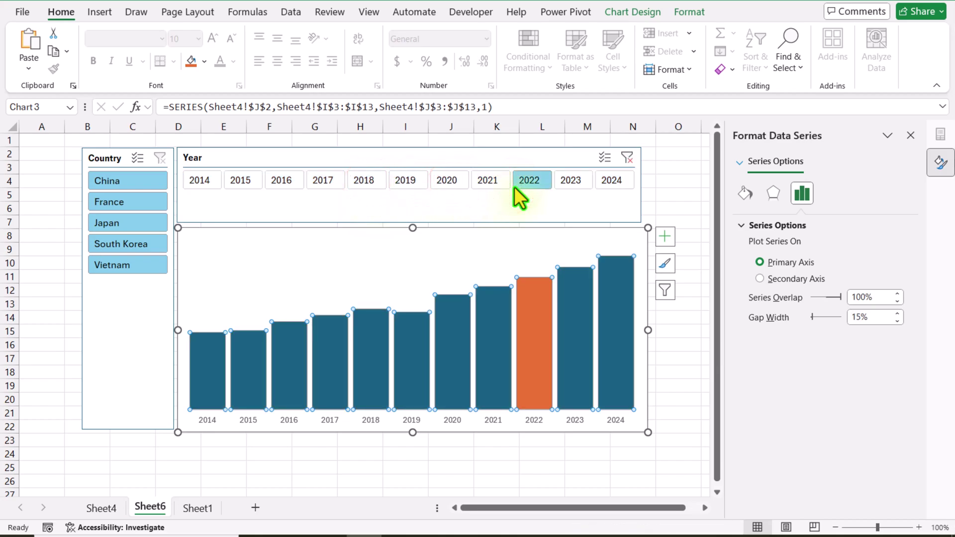
click(335, 183)
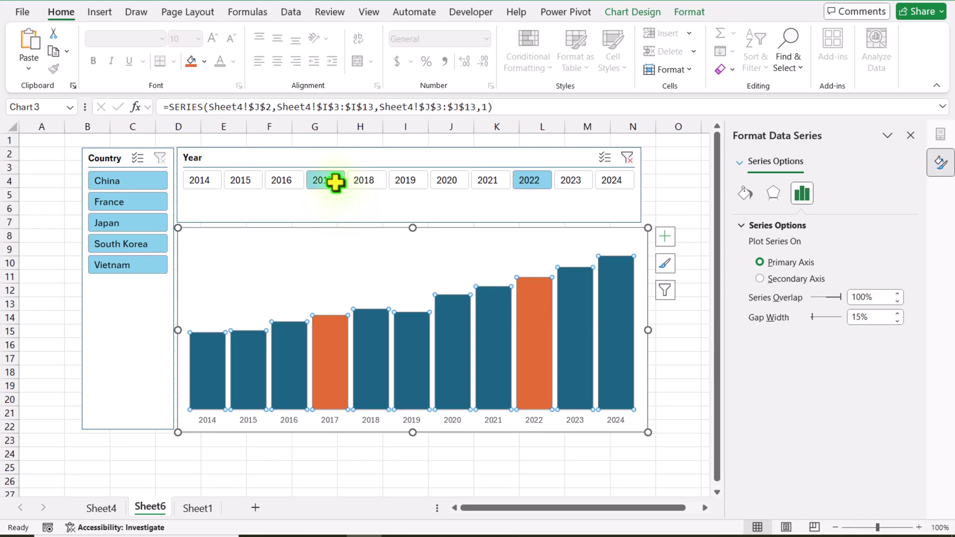
click(667, 211)
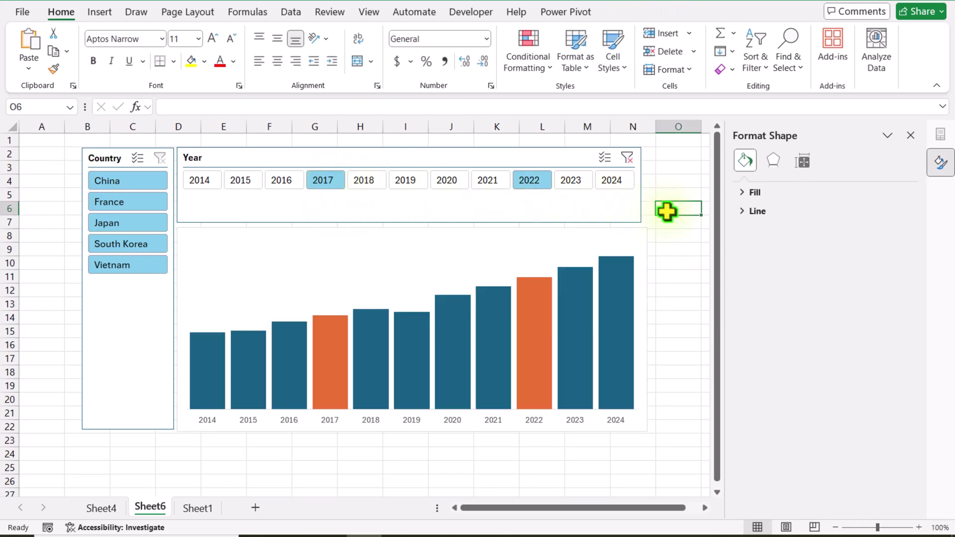
click(539, 304)
Add data labels to the orange highlighted bars
click(663, 243)
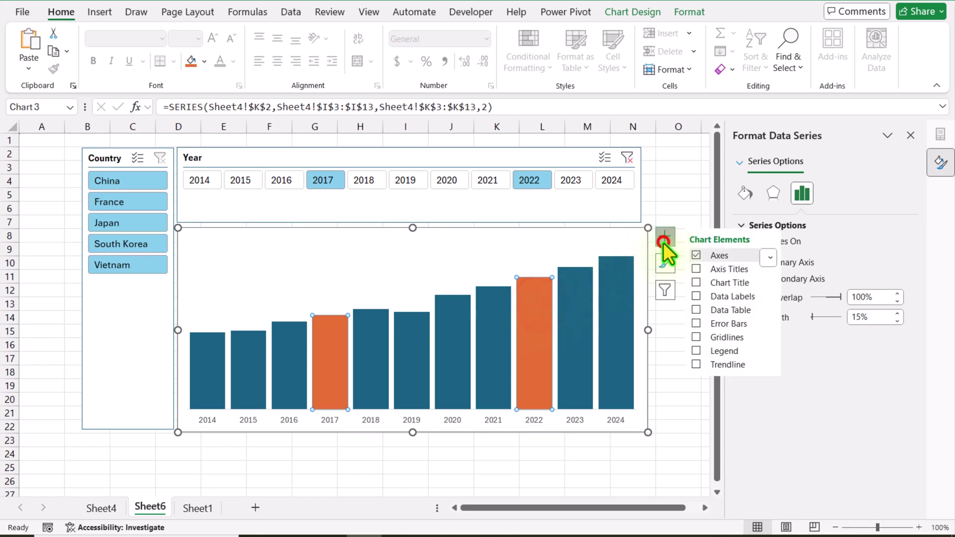
click(696, 297)
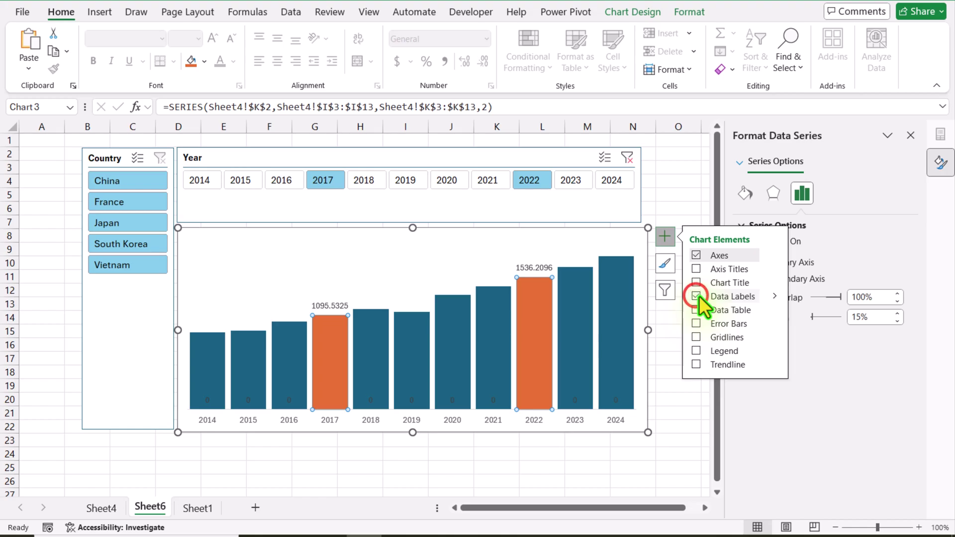
click(771, 295)
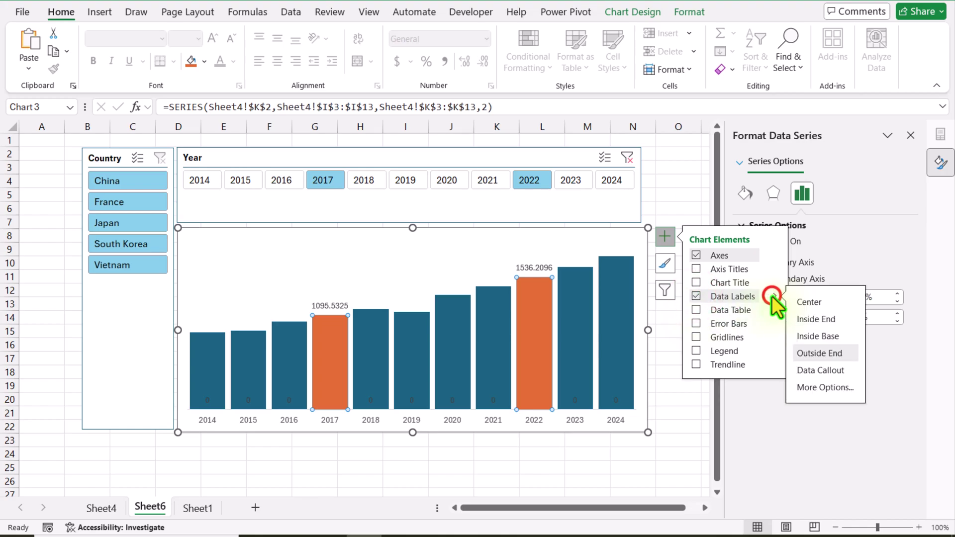
click(822, 388)
Make the labels take their text from Sheet4!$M$3:$M$13
click(829, 196)
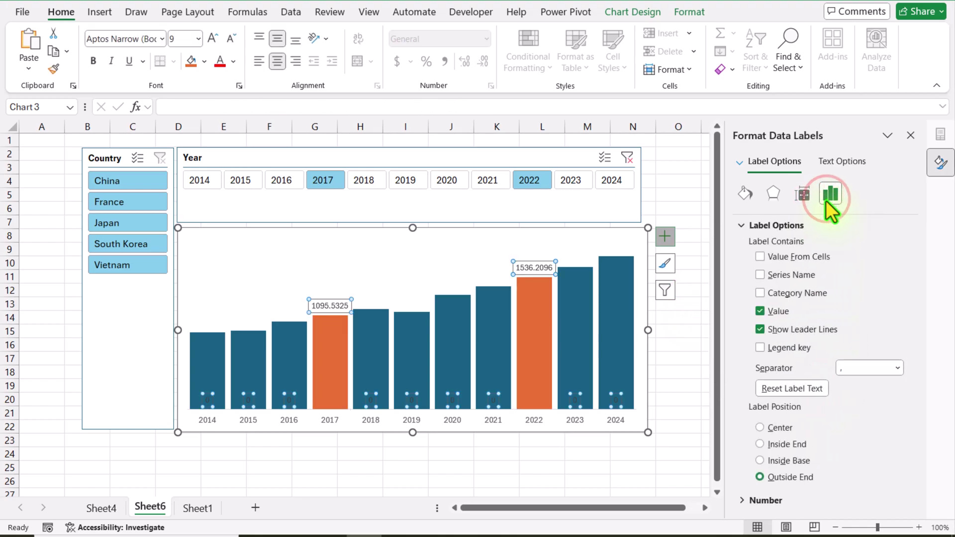
click(794, 257)
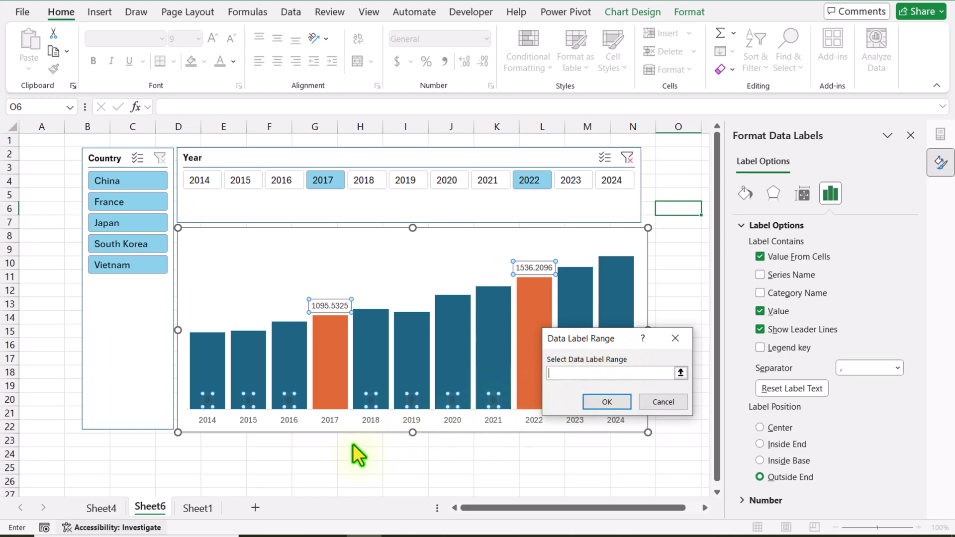
click(103, 507)
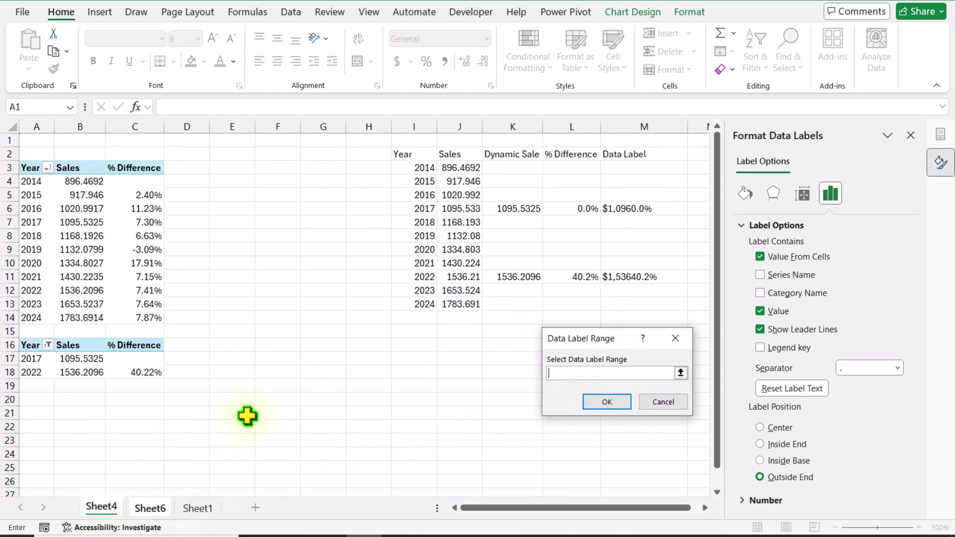
drag(630, 168, 630, 304)
click(616, 399)
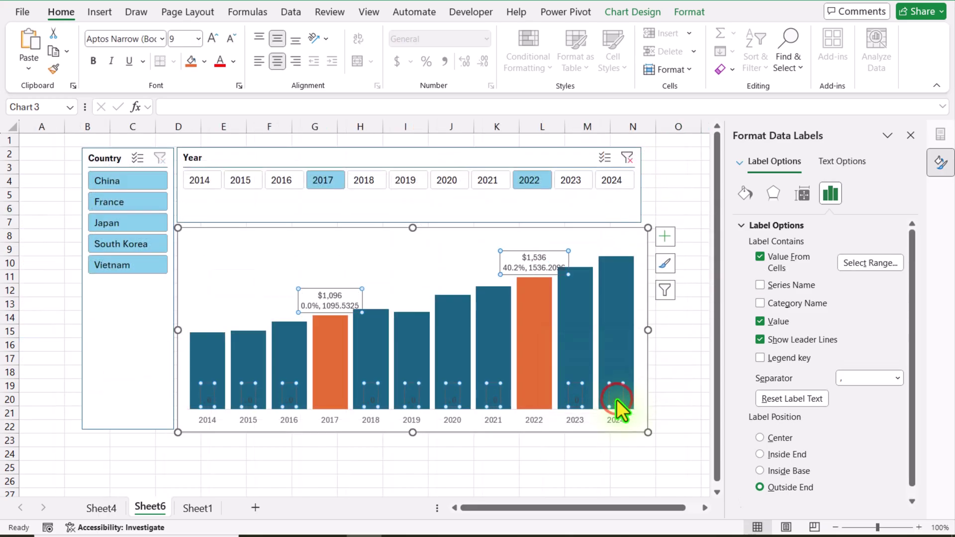
Show labels without value or leader lines, in bold orange 10.5 pt text
click(773, 321)
click(772, 340)
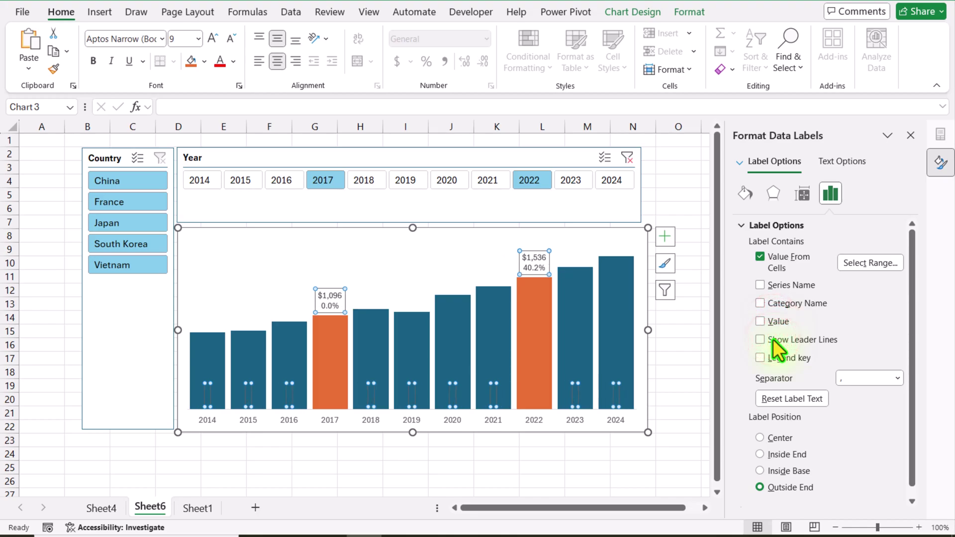
click(235, 62)
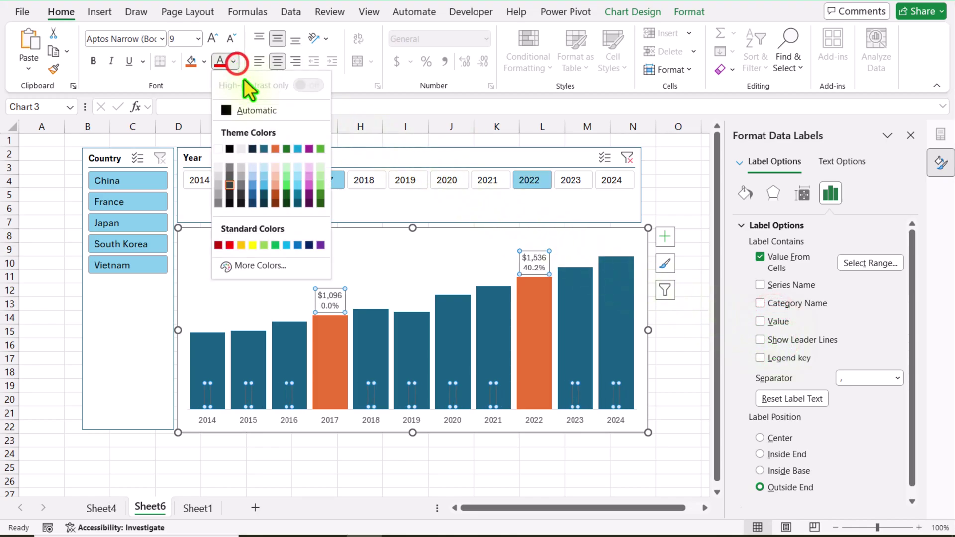
click(278, 148)
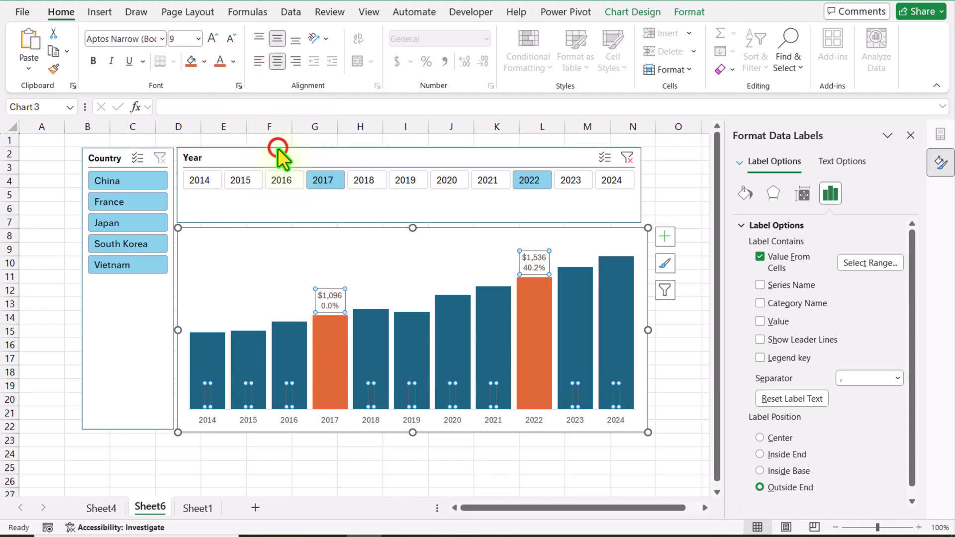
click(213, 38)
click(213, 39)
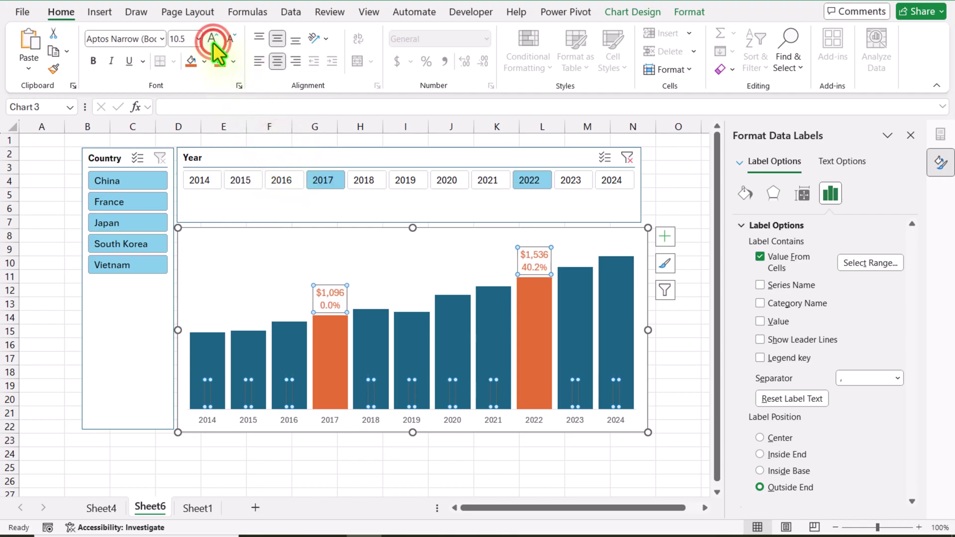
click(93, 61)
Test the labels by stepping the Year slicer through 2014–2019, ending on 2019
click(198, 182)
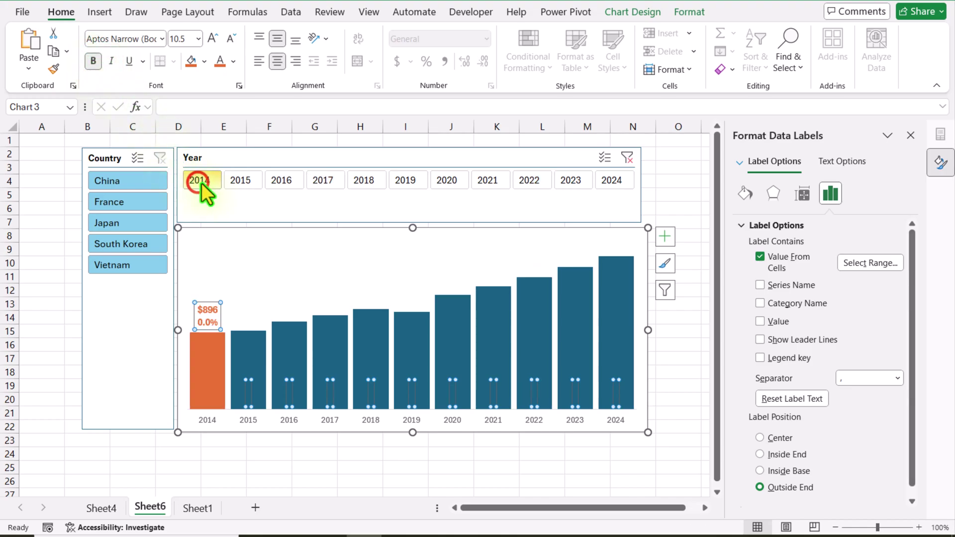
click(244, 181)
click(291, 182)
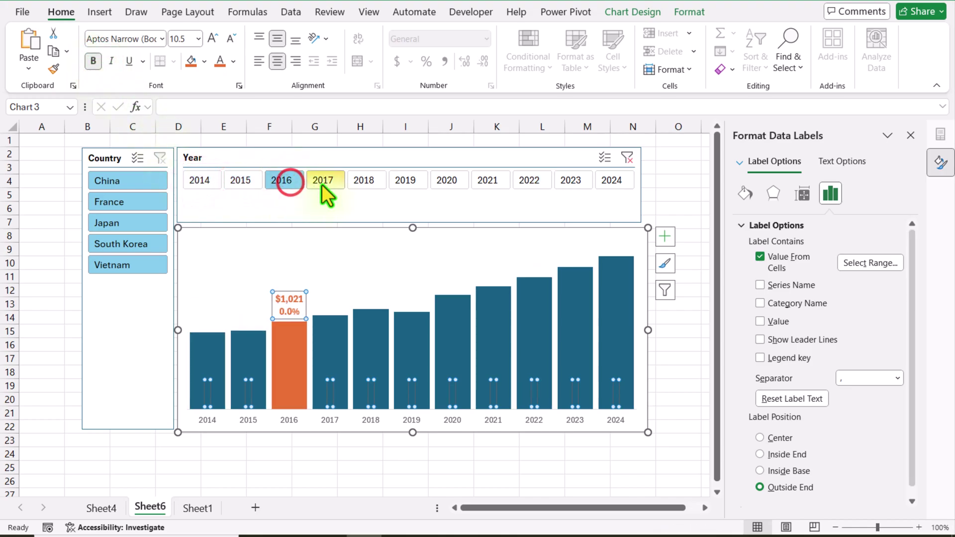
click(324, 182)
click(357, 180)
click(69, 304)
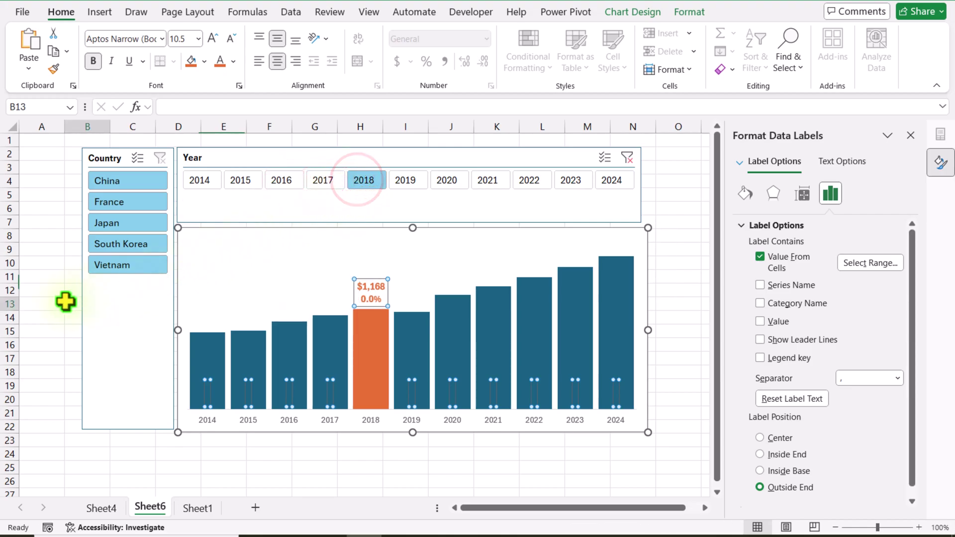
click(414, 183)
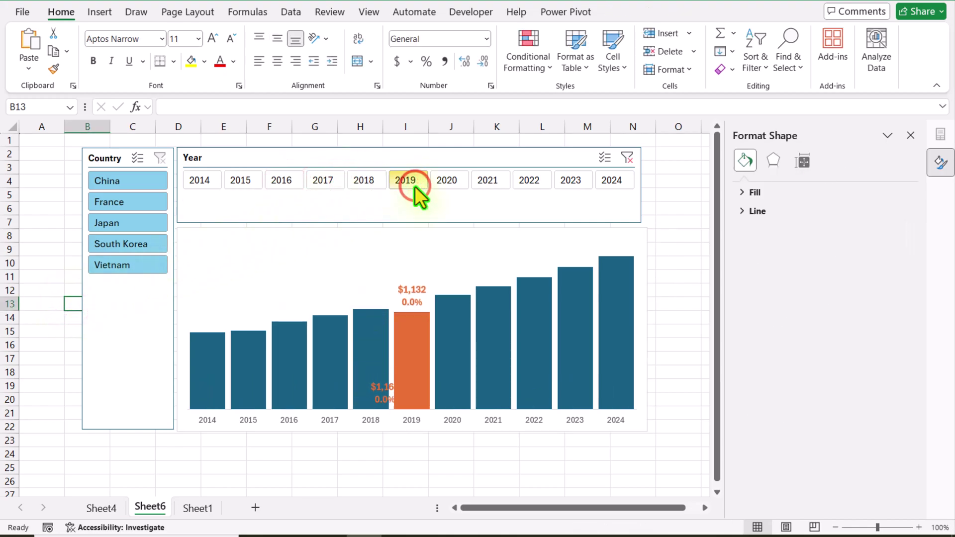
Add 2016 to the highlighted years and filter countries to Japan, South Korea, then Vietnam
ctrl+click(285, 183)
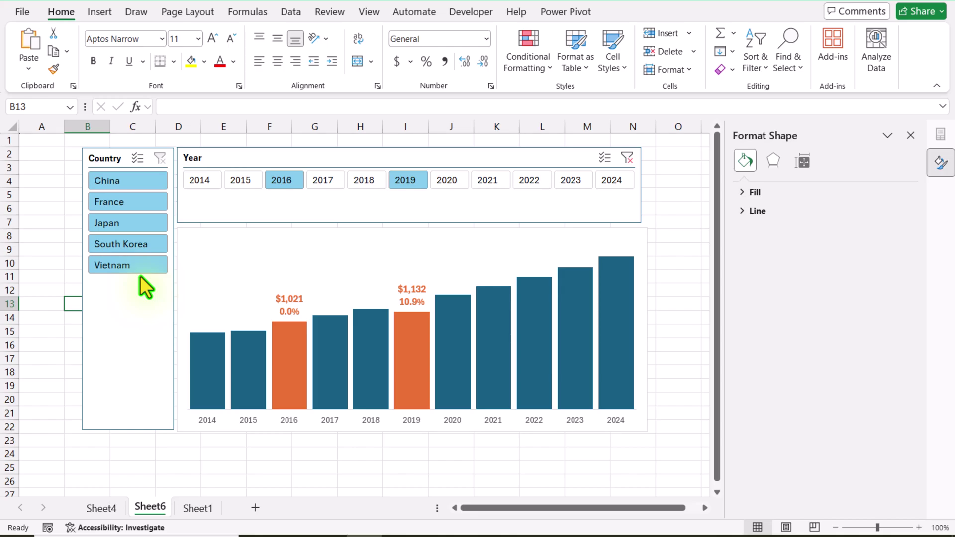
click(125, 225)
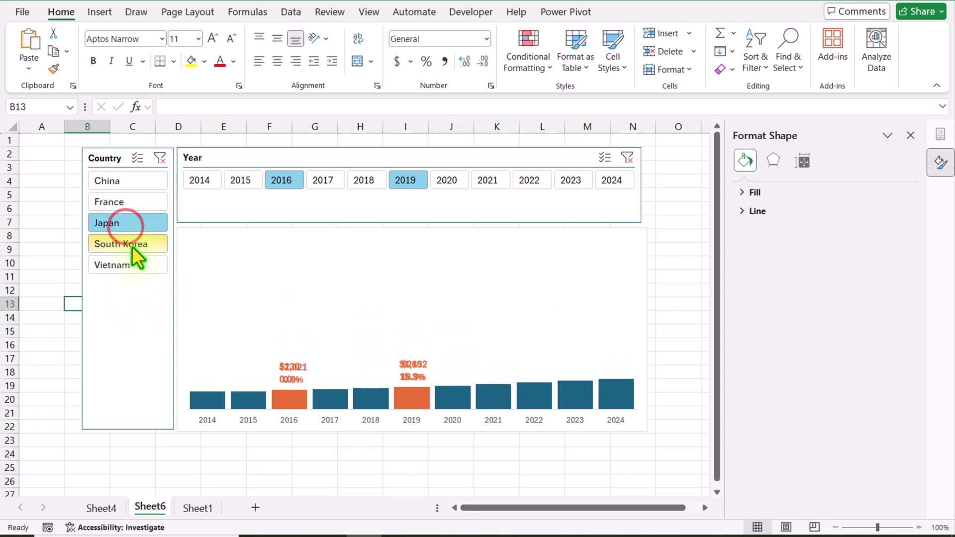
click(133, 249)
click(137, 267)
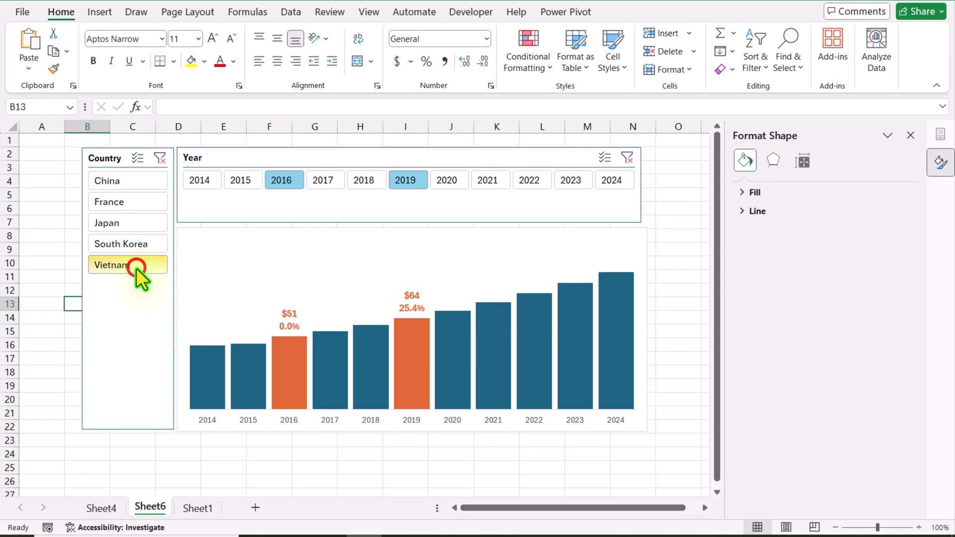